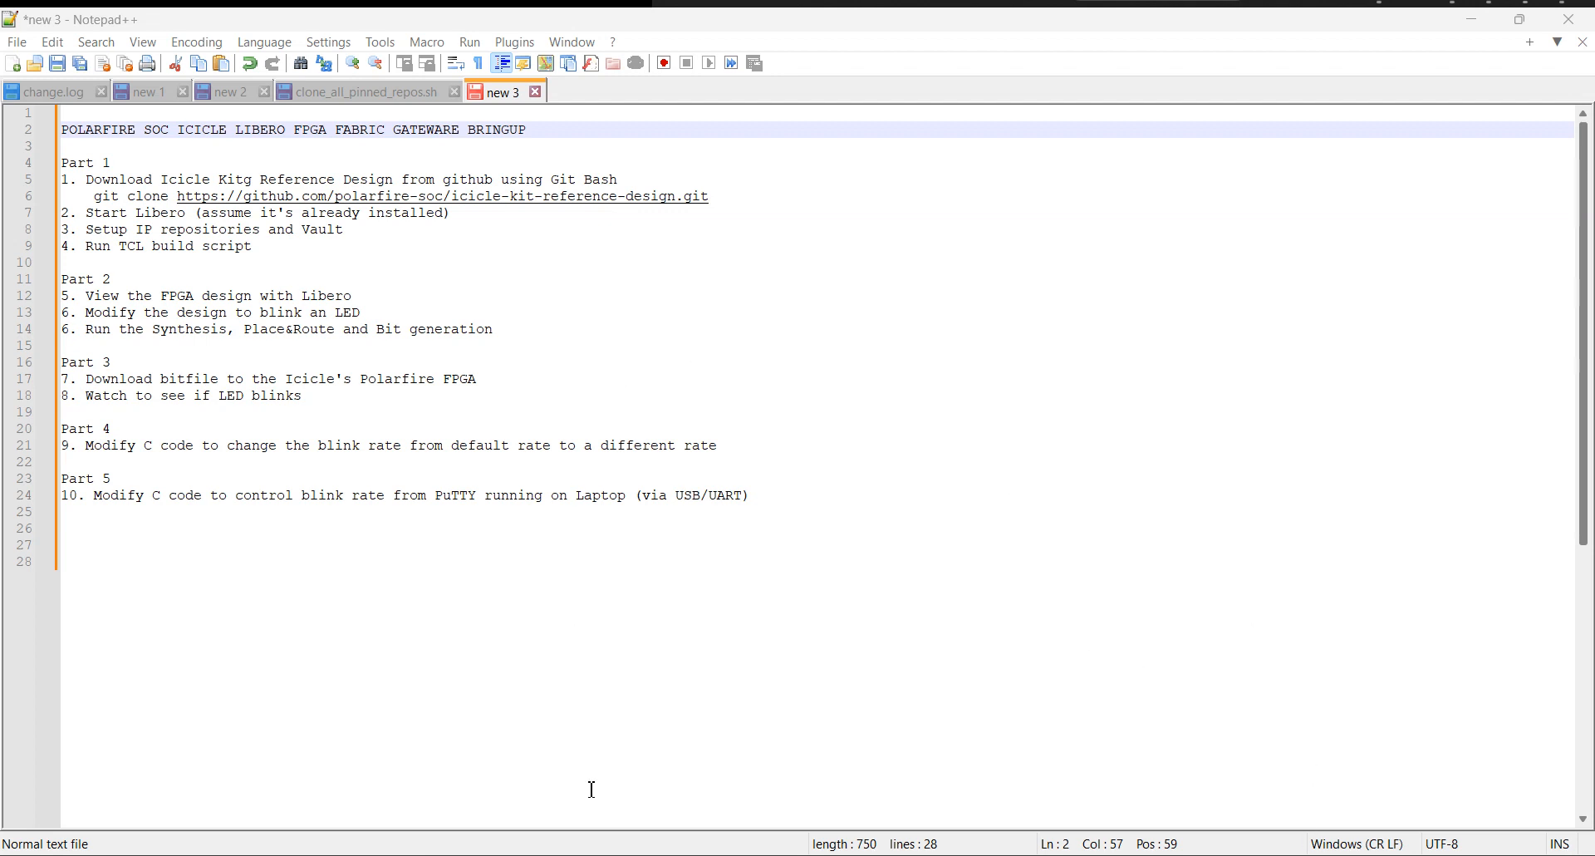
Switch to the browser and copy the HTTPS clone URL of the polarfire-soc/icicle-kit-reference-design repository on GitHub.
drag(580, 15, 1516, 0)
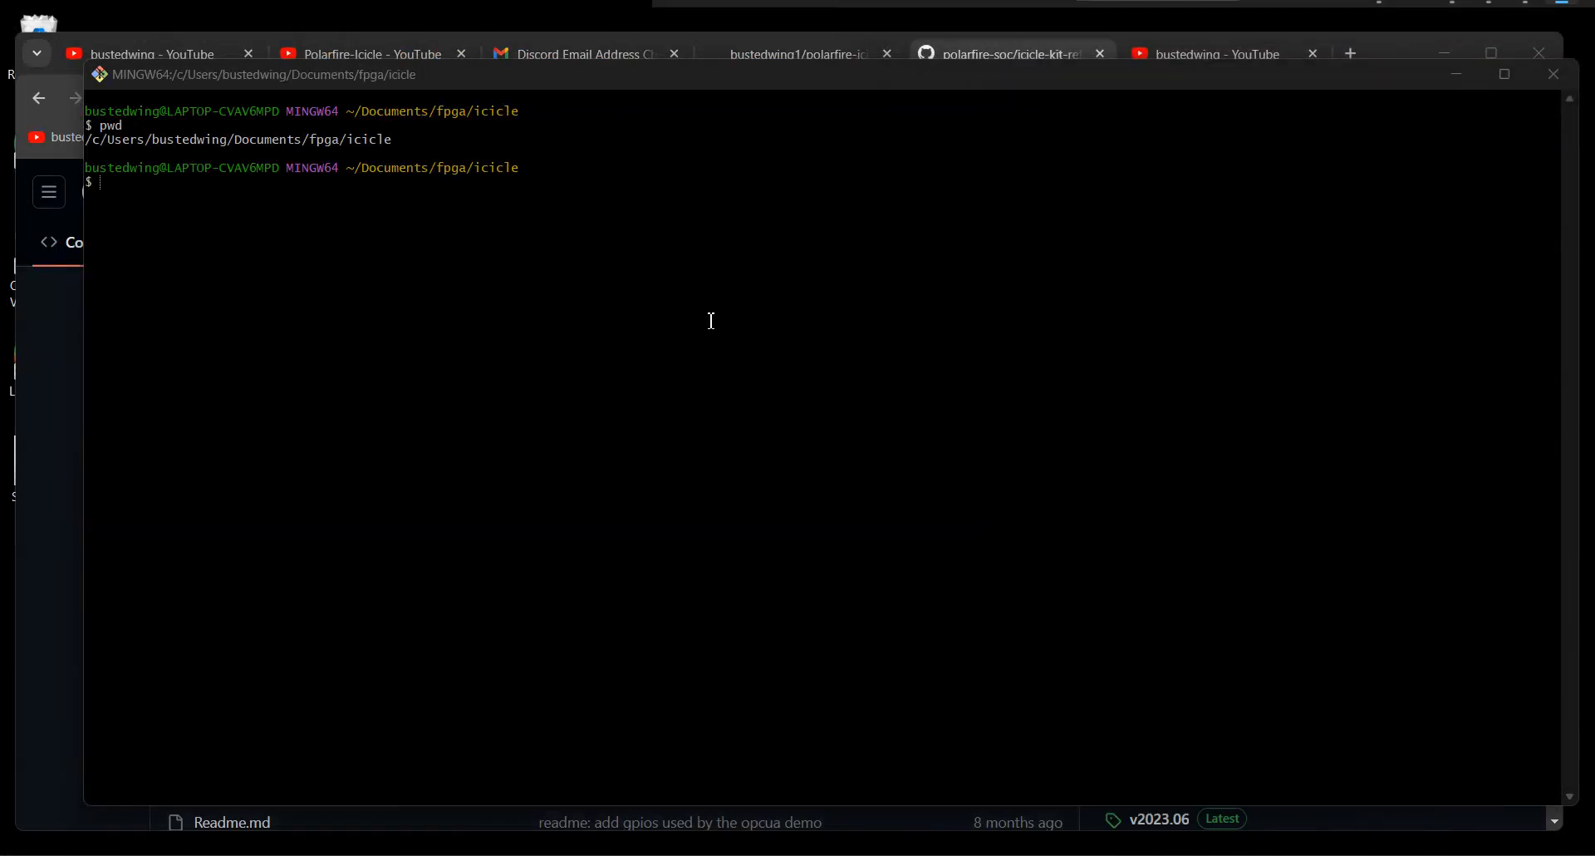
click(701, 211)
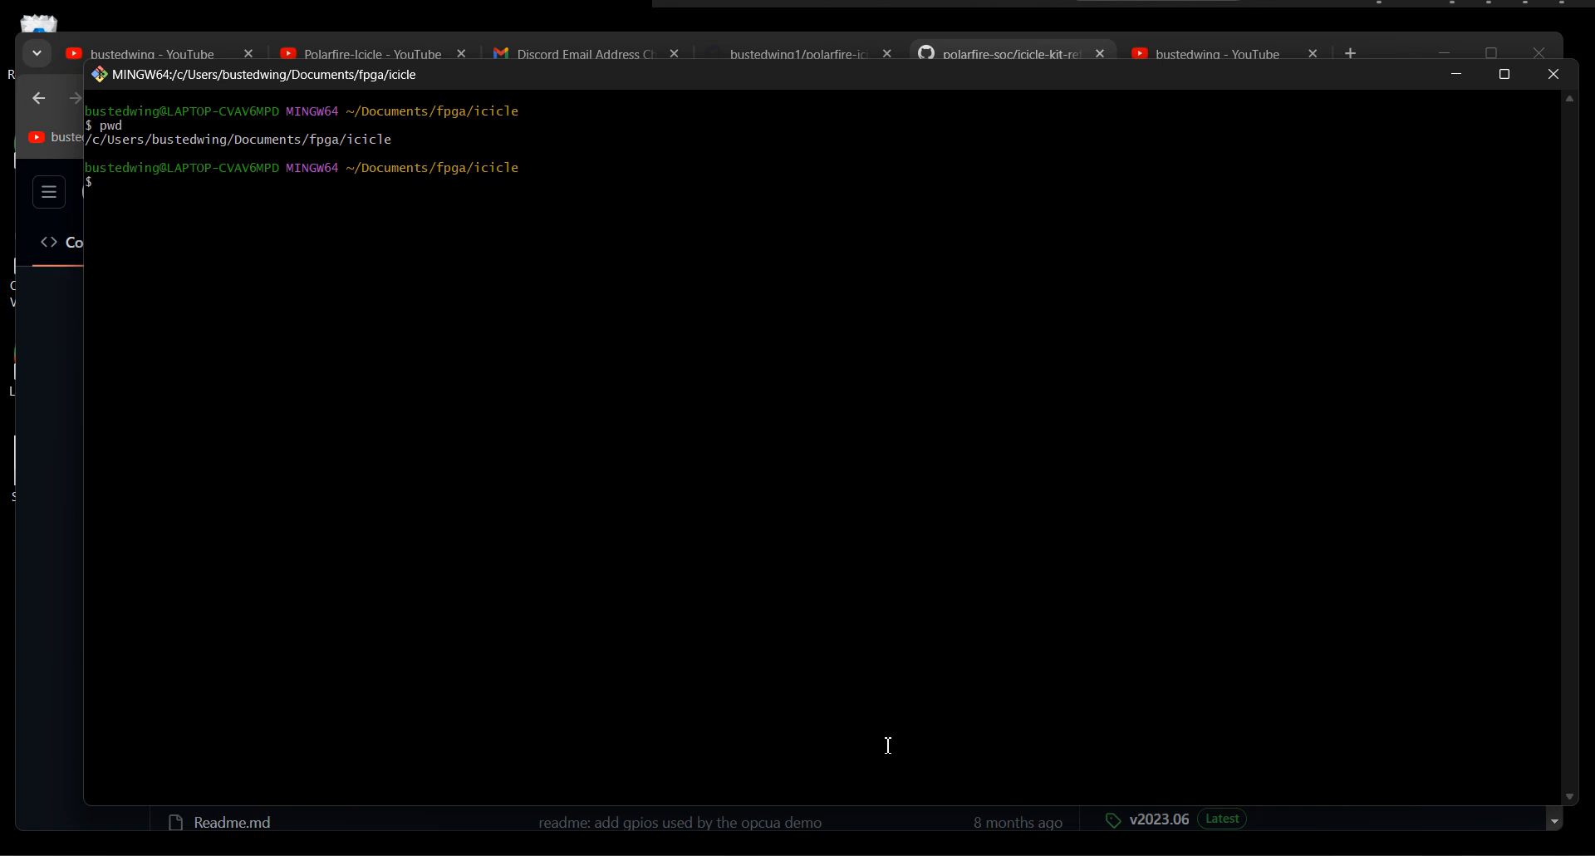
mouse_move(858, 854)
click(784, 854)
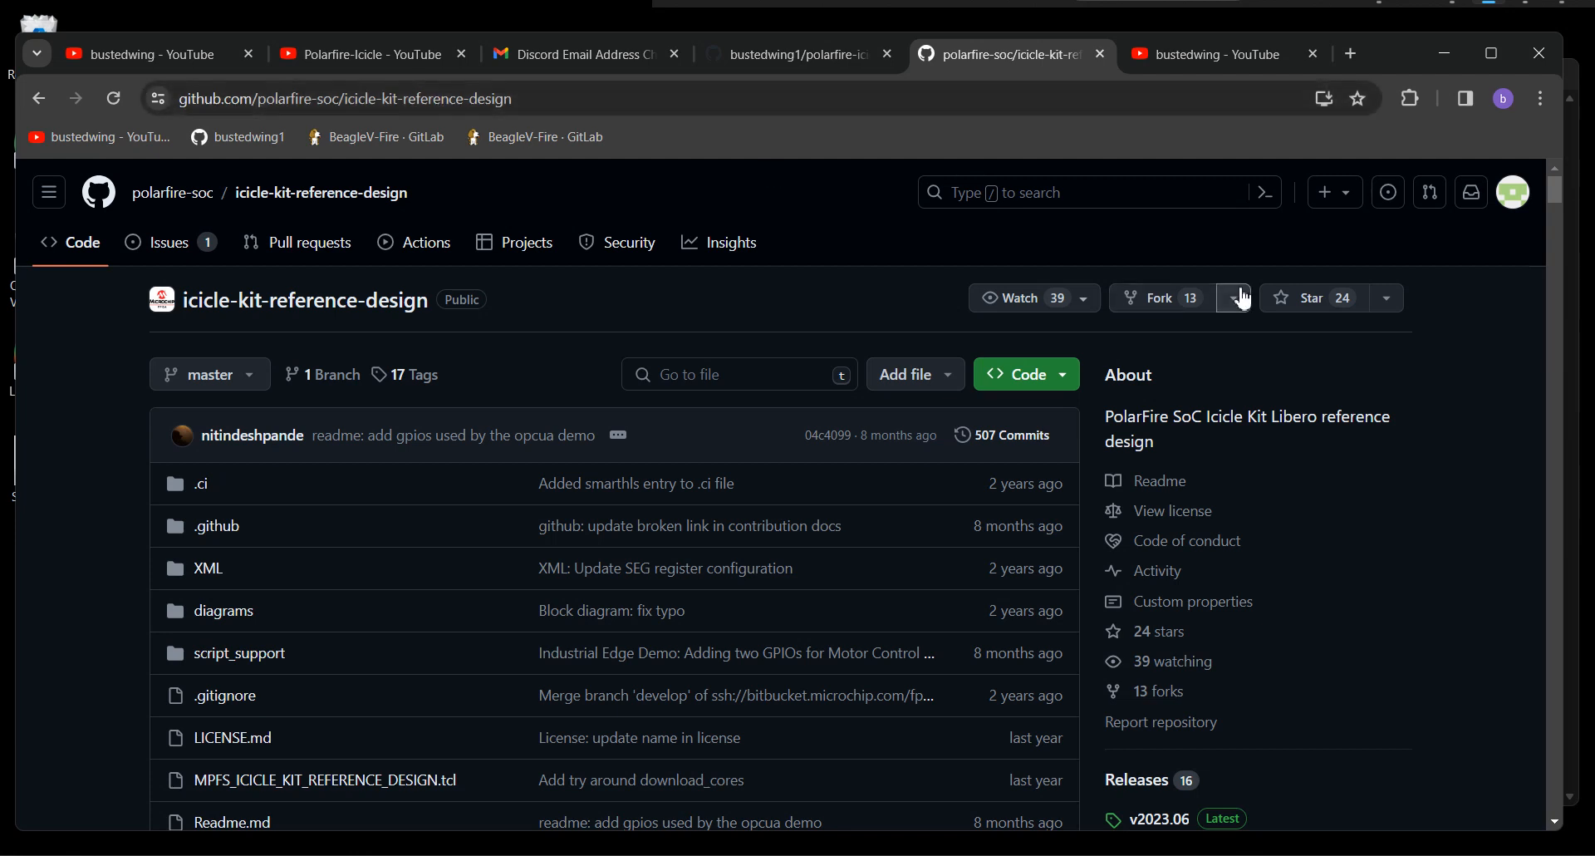
click(1034, 380)
click(913, 564)
key(ctrl+c)
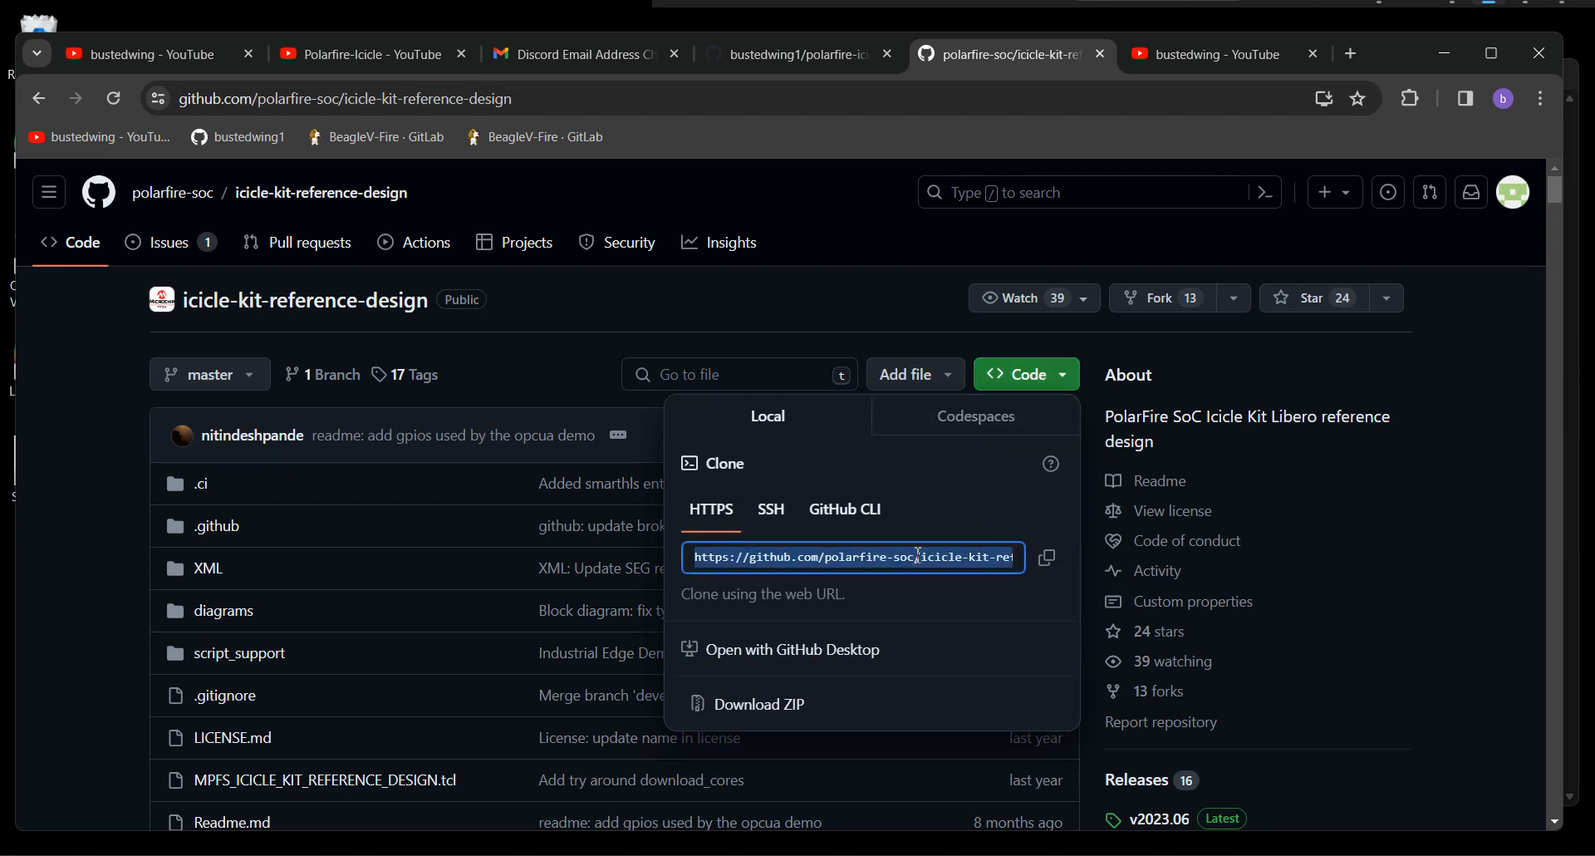
click(1447, 53)
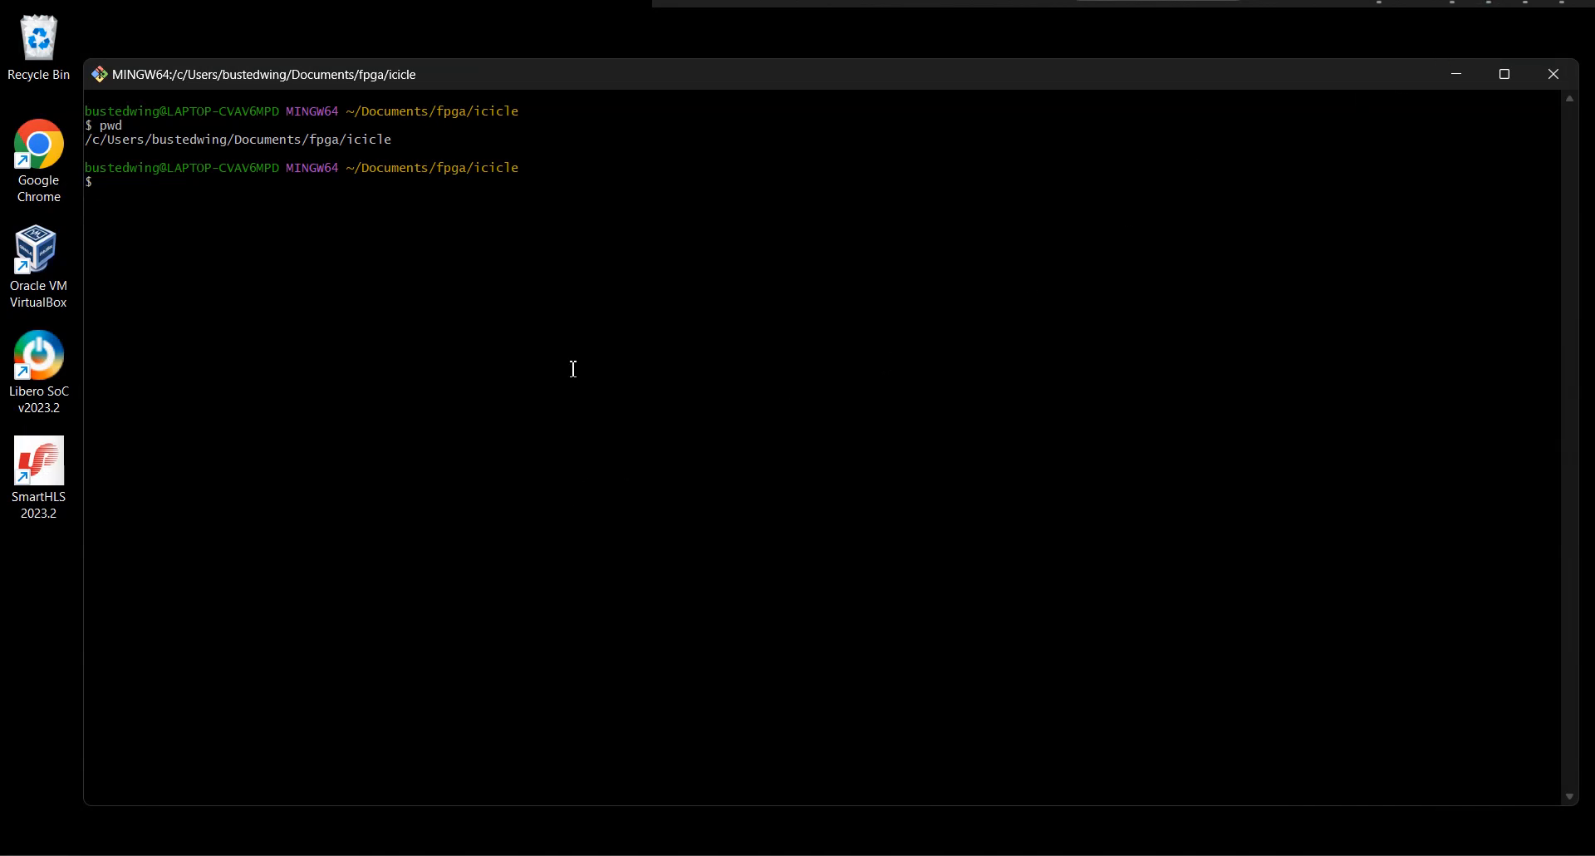
text(git clone)
right_click(598, 277)
click(655, 337)
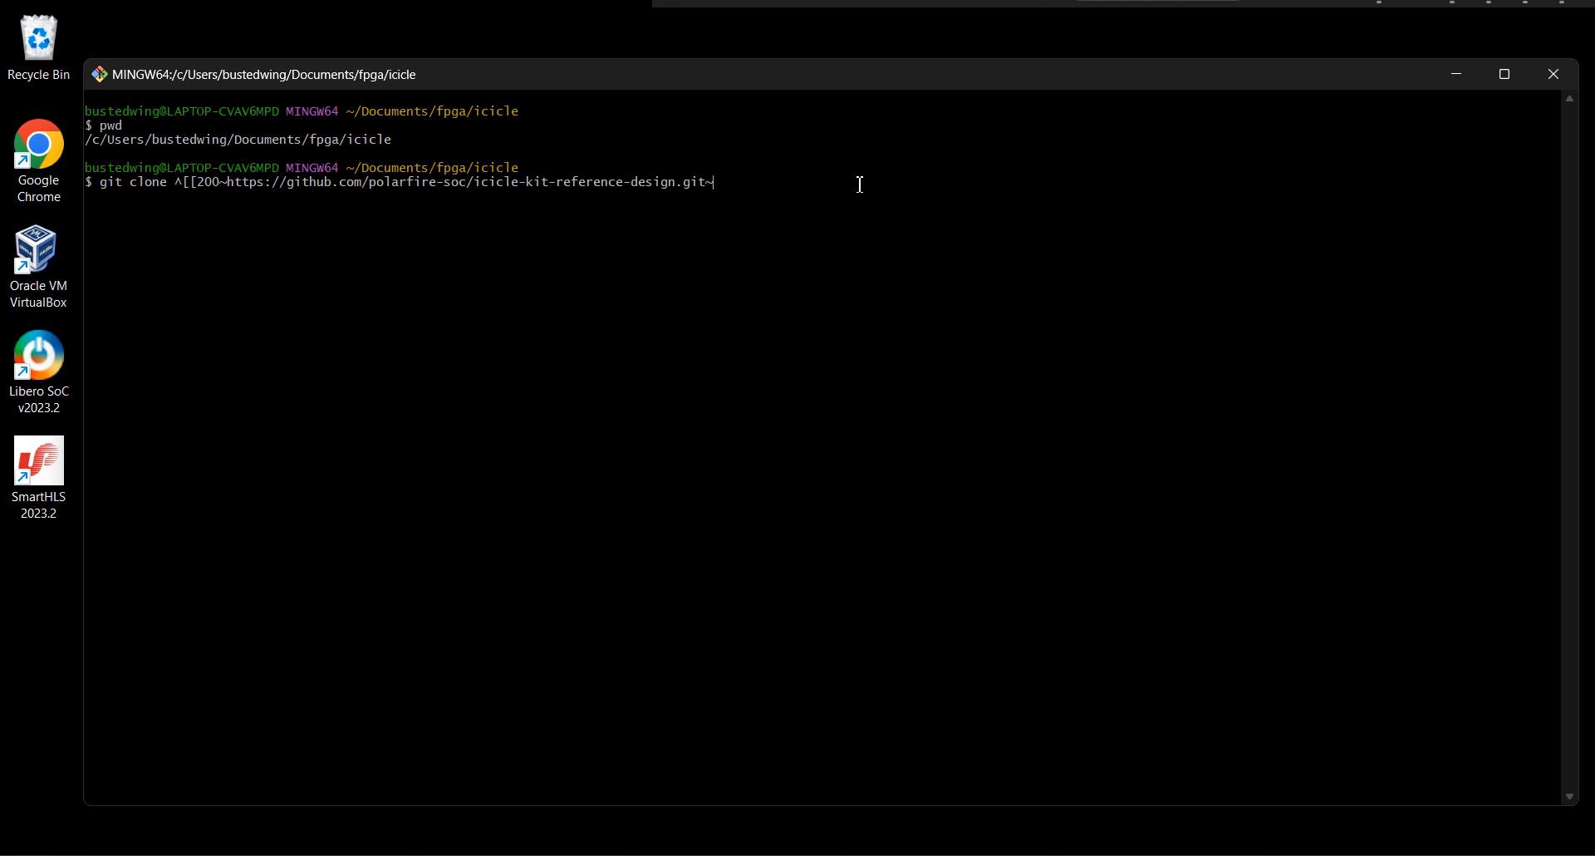
key(BackSpace)
key(BackSpace)
key(BackSpace)
key(BackSpace)
key(BackSpace)
key(BackSpace)
key(BackSpace)
key(BackSpace)
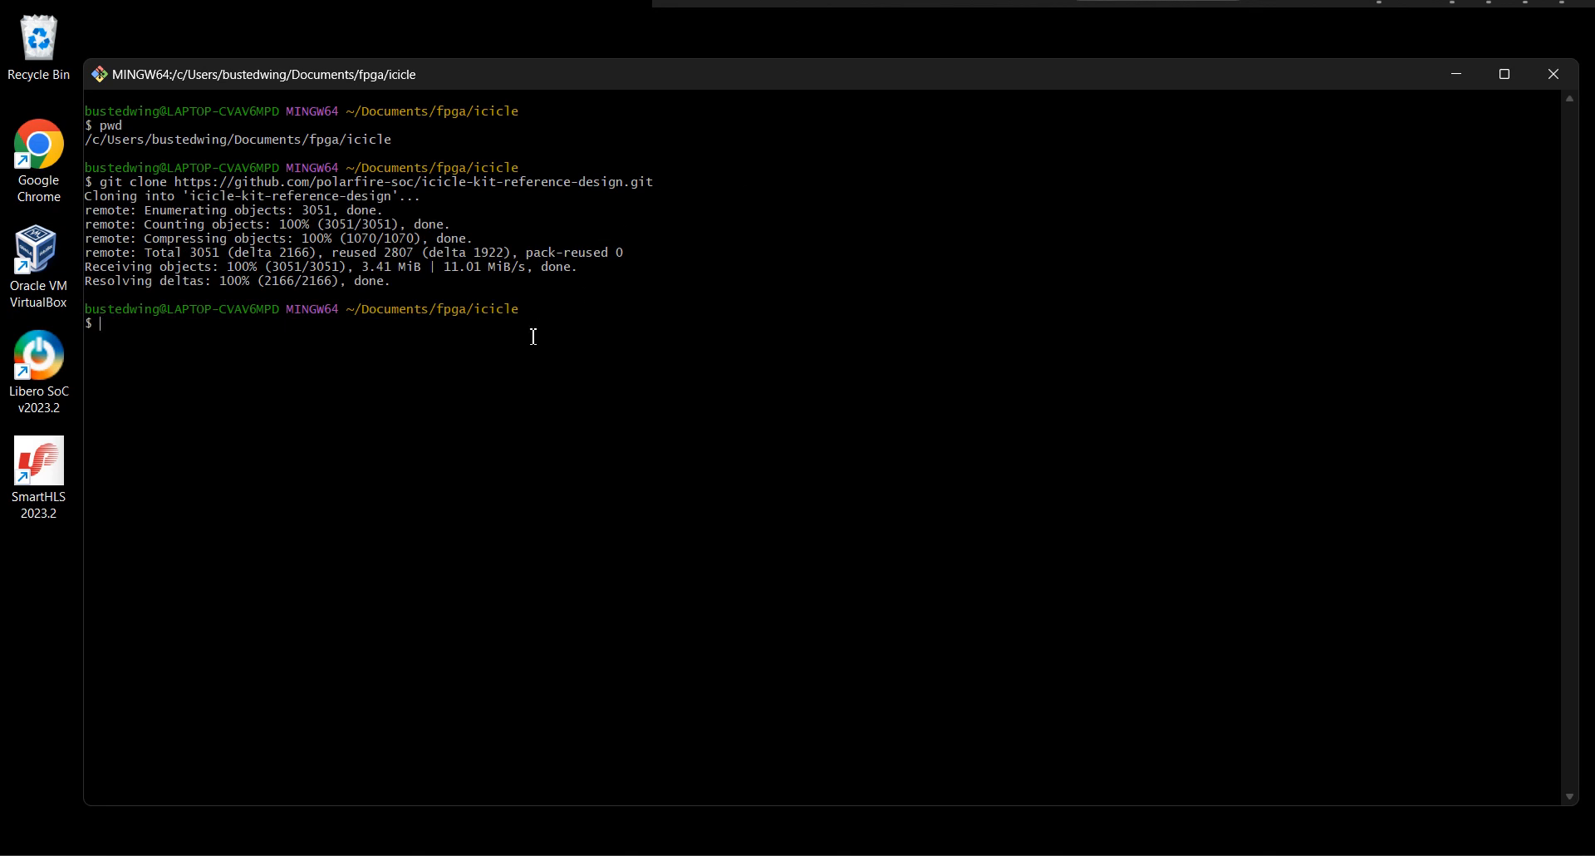
text(pwd)
key(Return)
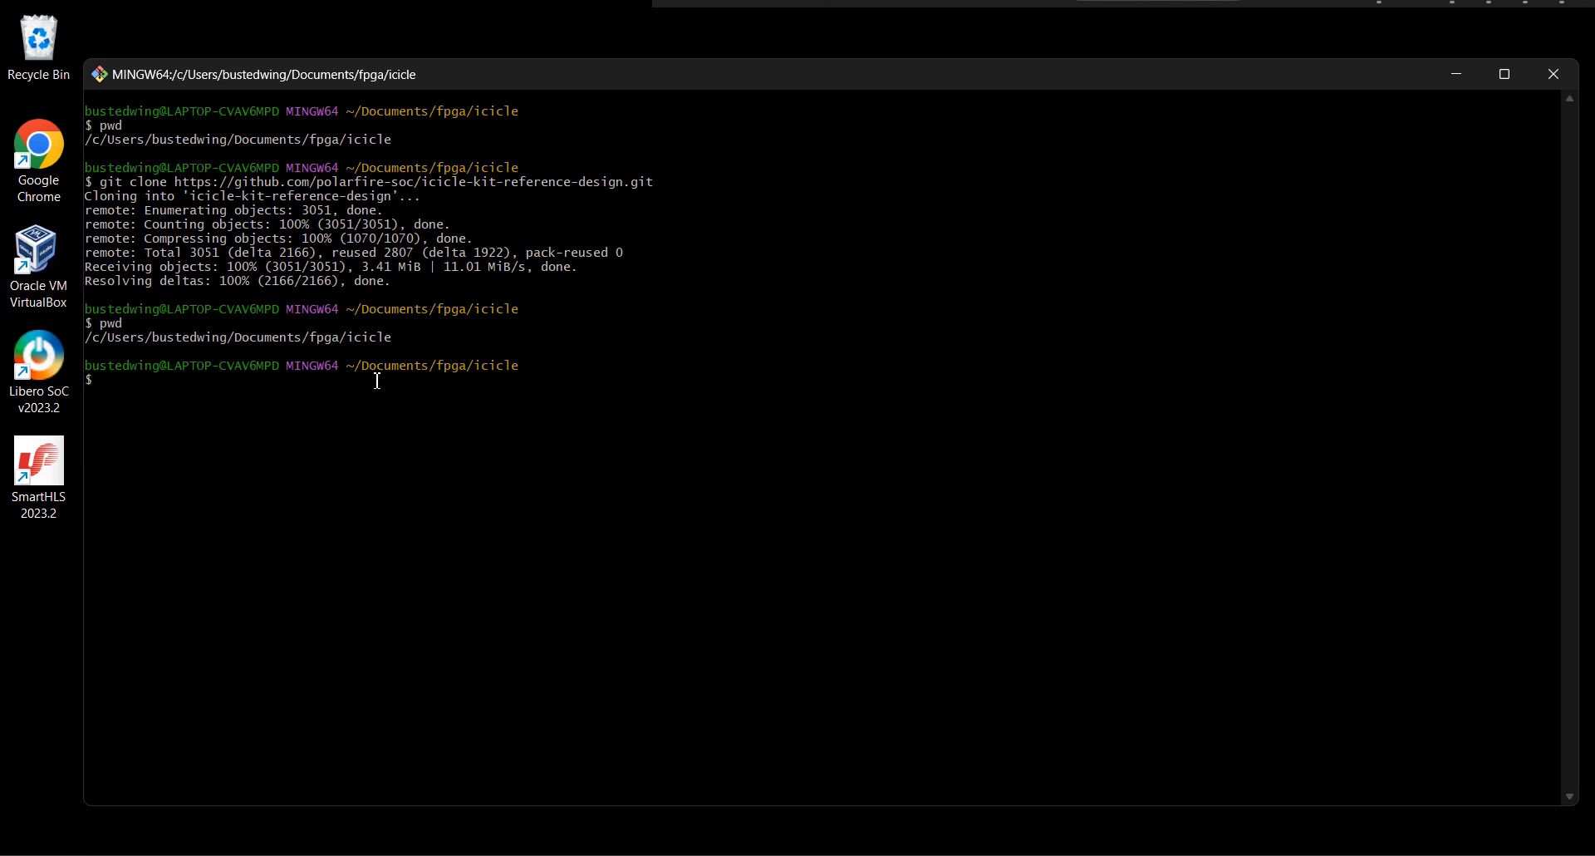
text(pwd)
key(Up)
key(Up)
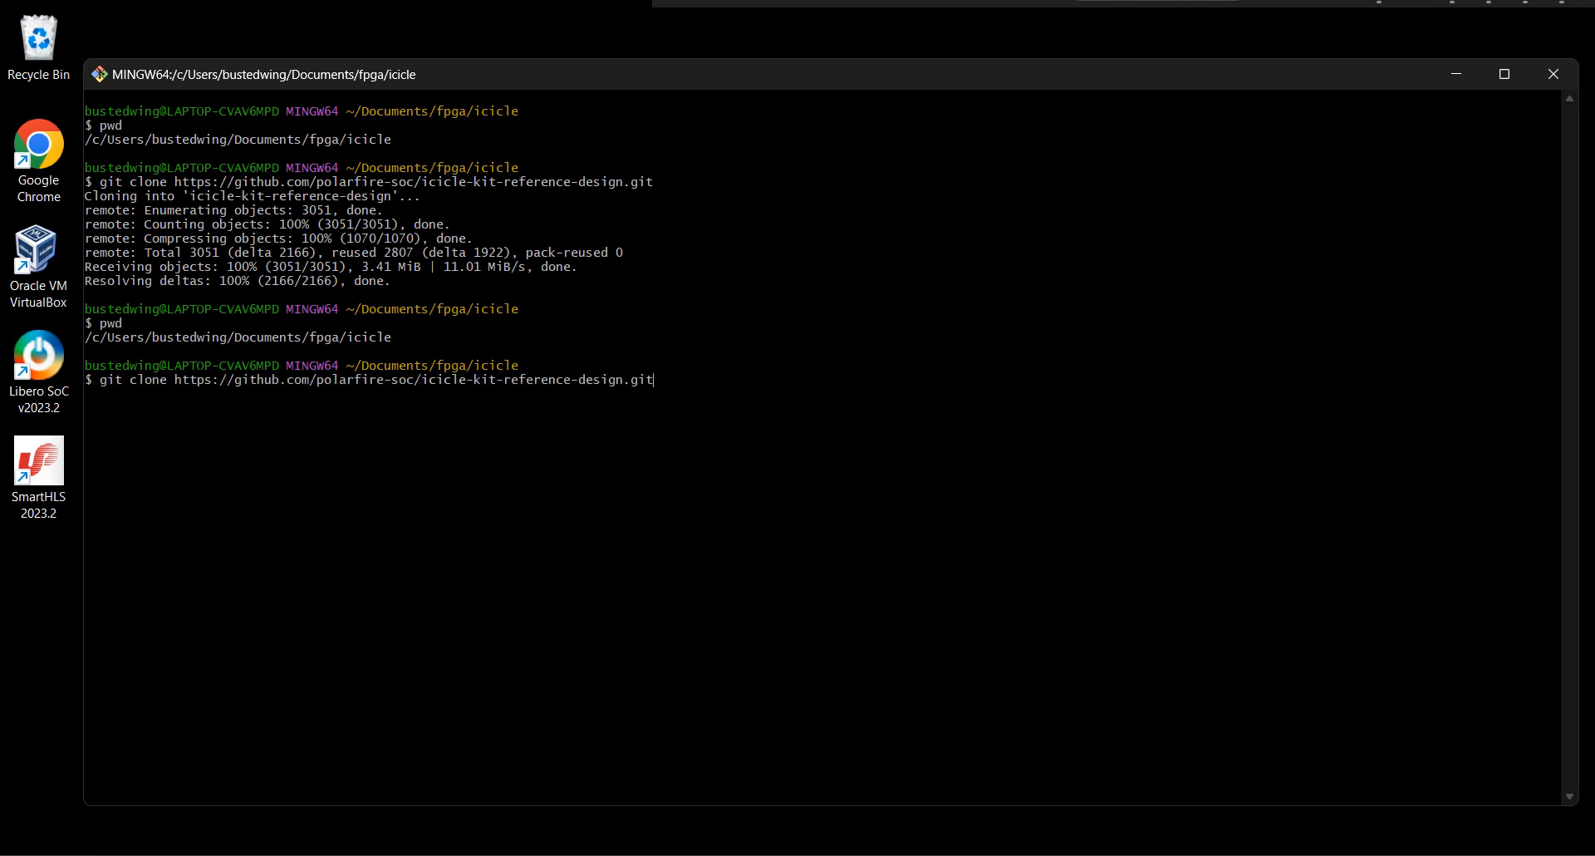
key(Up)
key(Up)
key(Up)
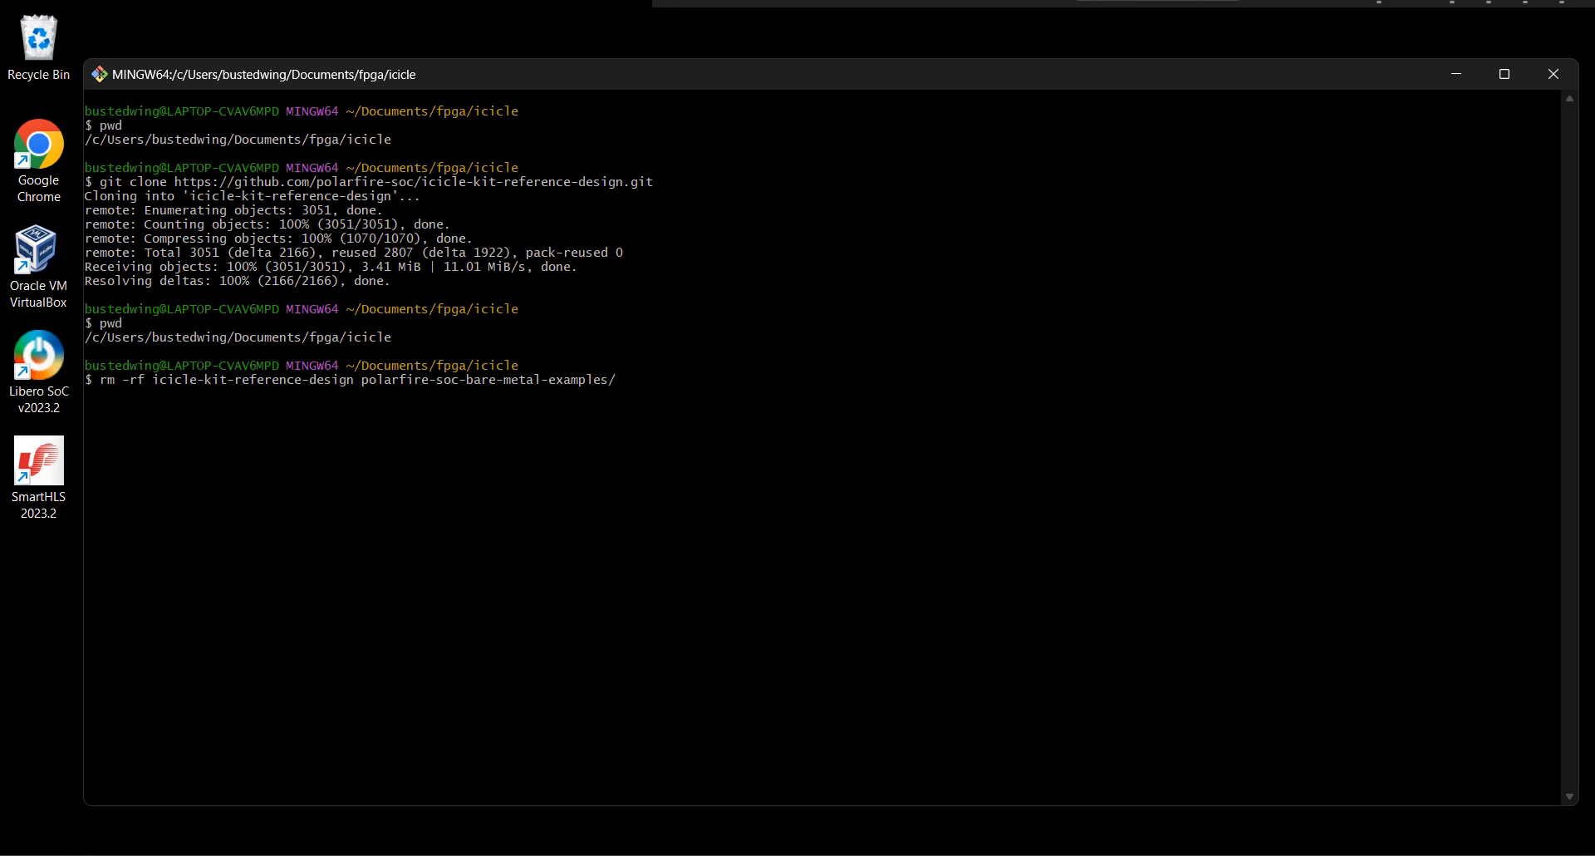
key(Up)
key(Up)
key(Up)
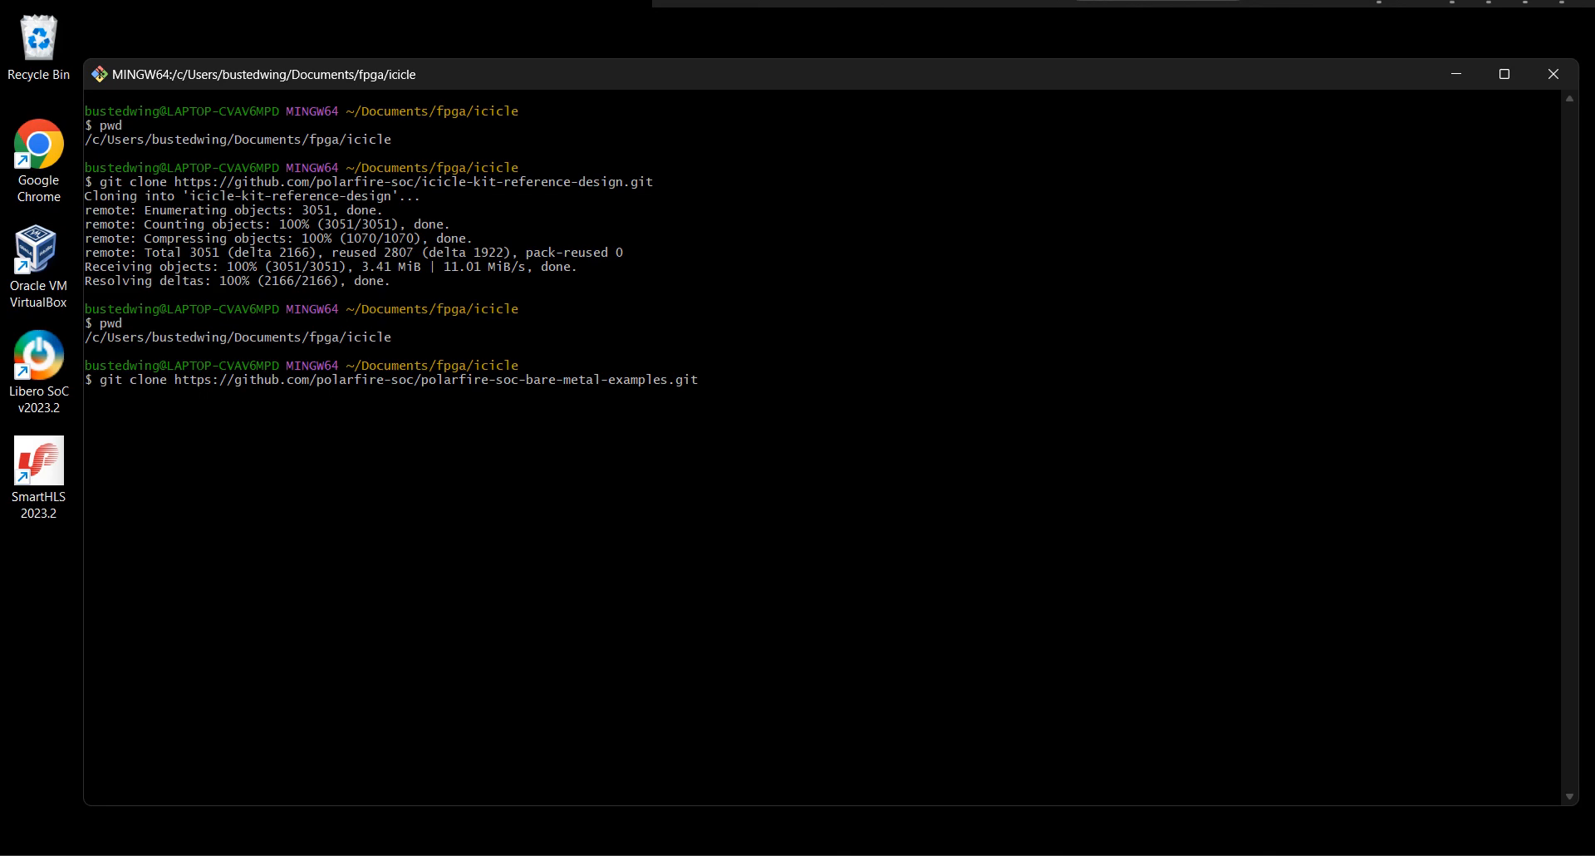
key(Return)
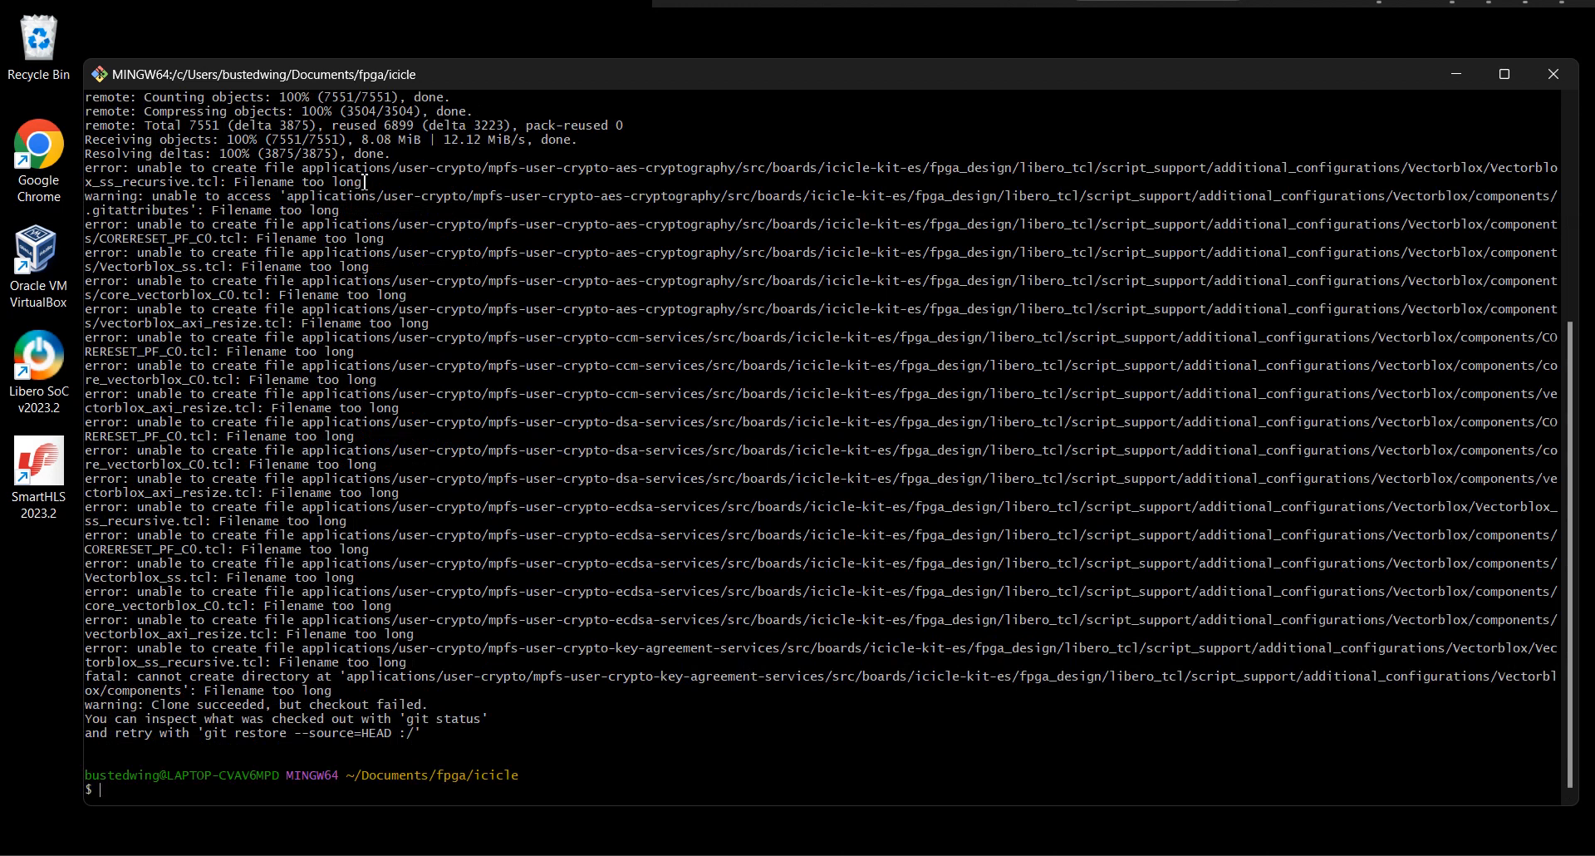
drag(366, 182, 223, 168)
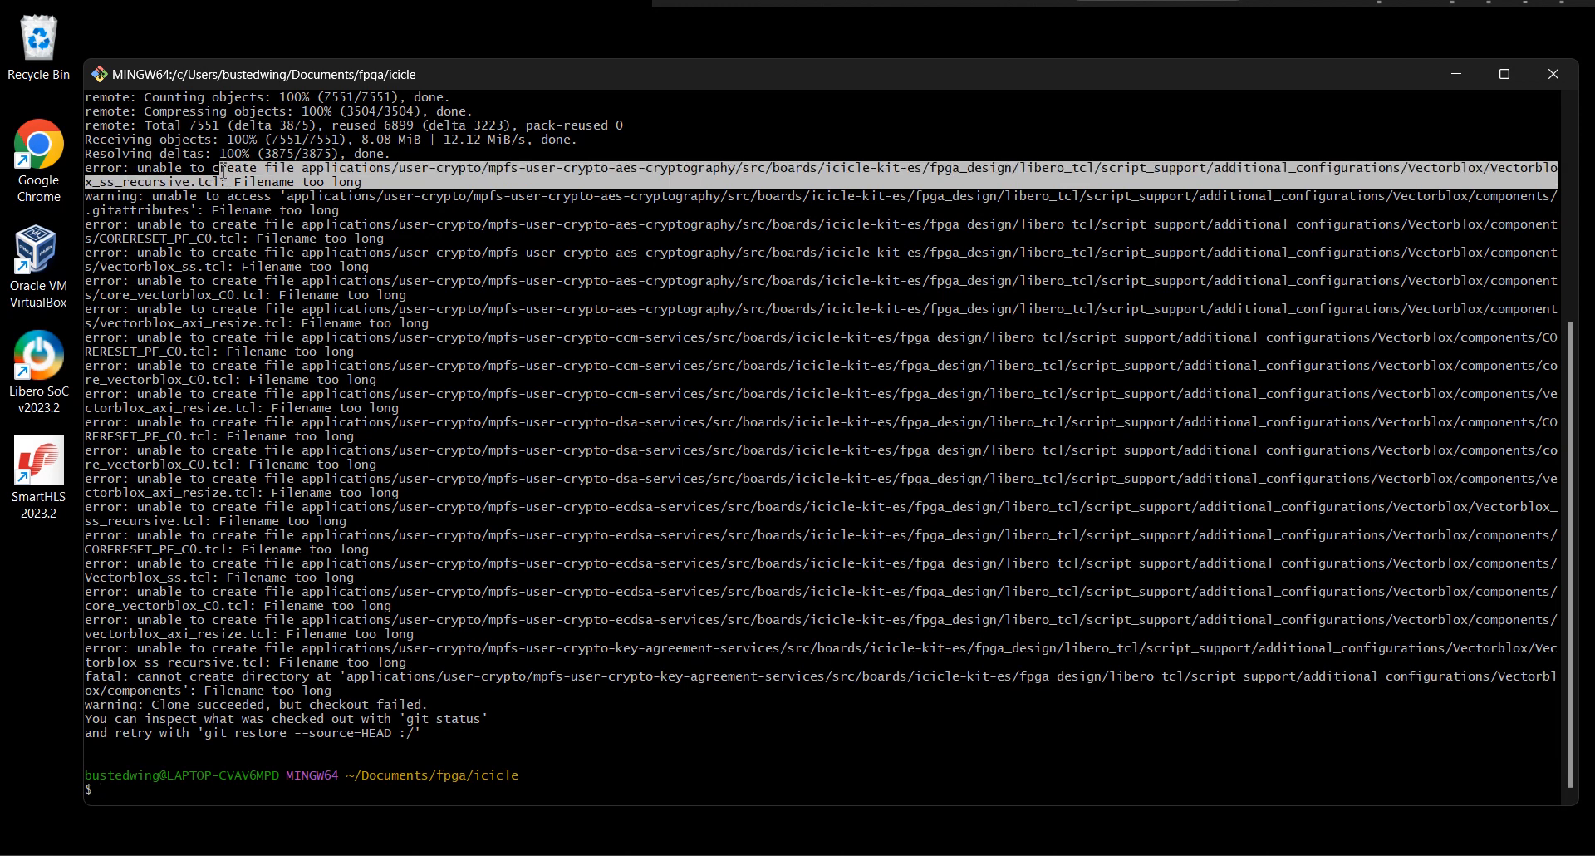
click(417, 504)
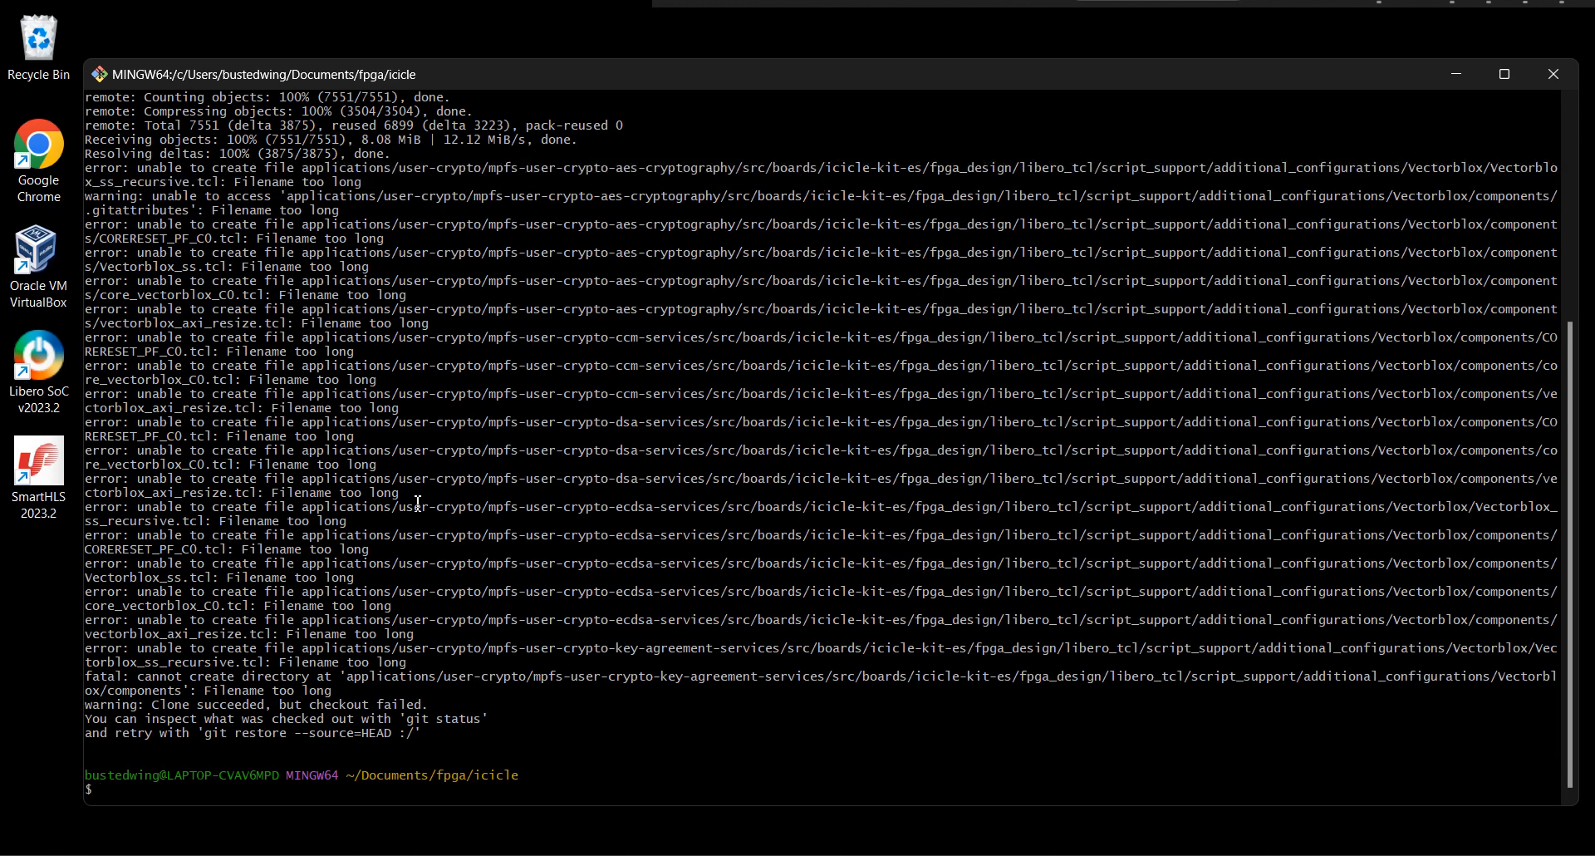
drag(430, 510, 433, 500)
Change to the /c/Ice directory, print its path with pwd and list its contents with ls.
text(cd /cd)
key(BackSpace)
text(/Ice)
key(Return)
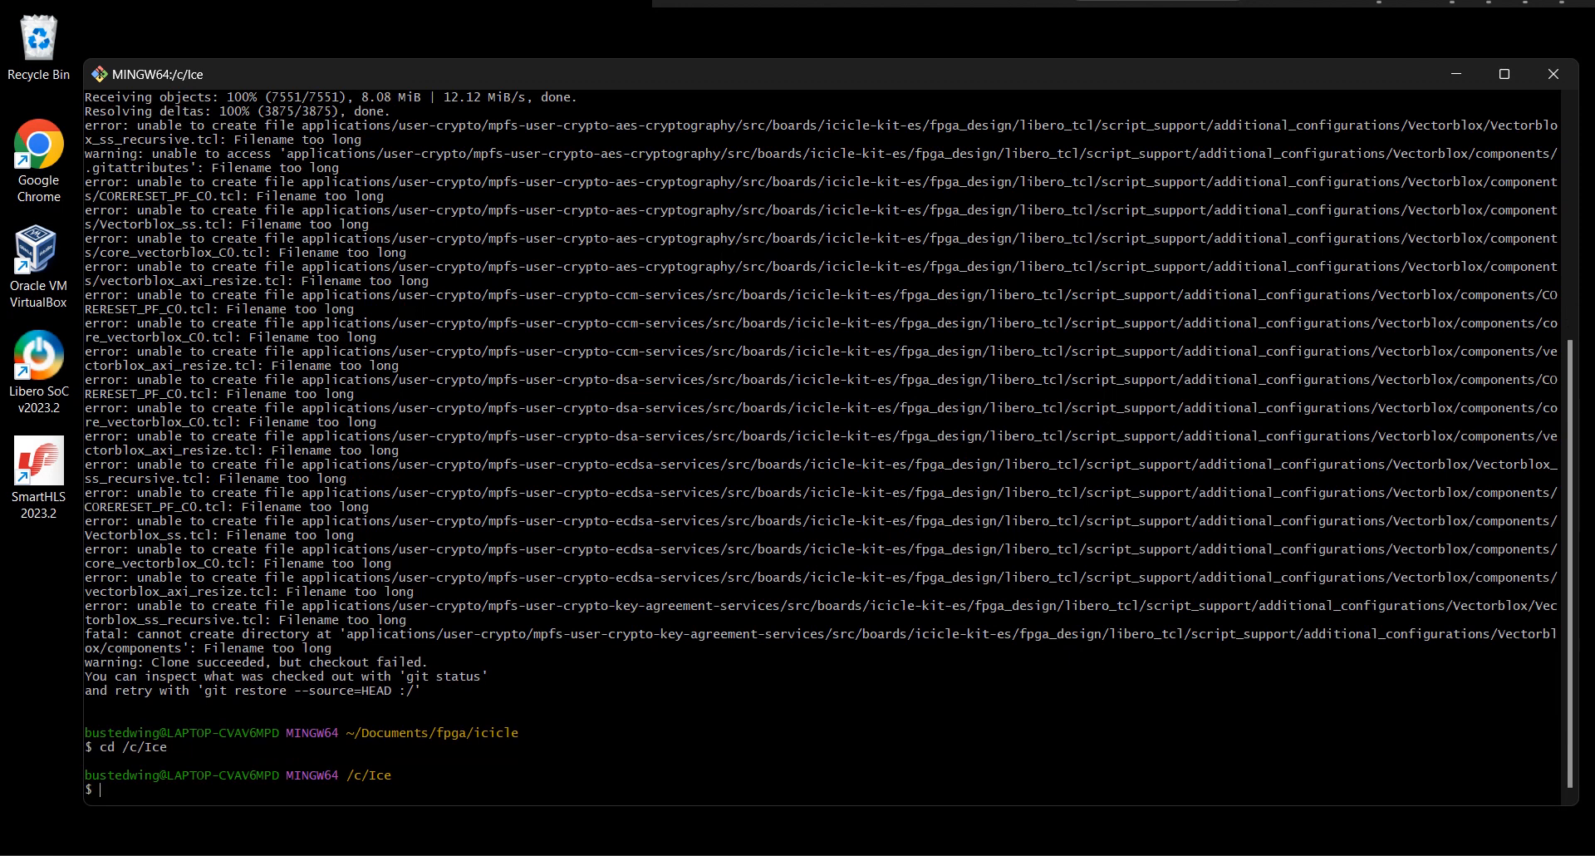
text(pwd)
key(Return)
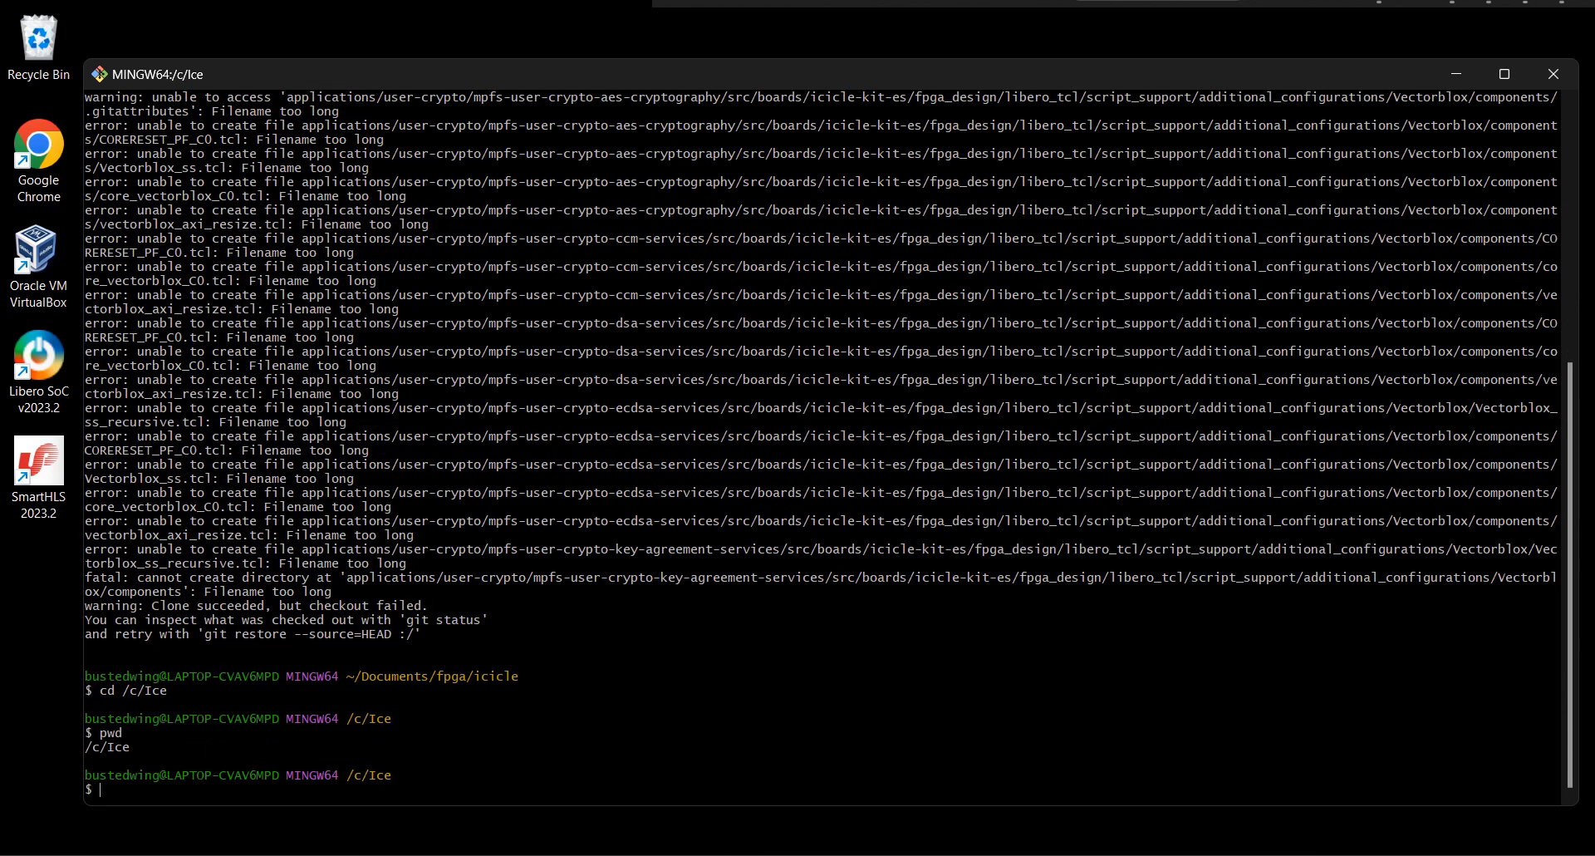
text(ls)
key(Return)
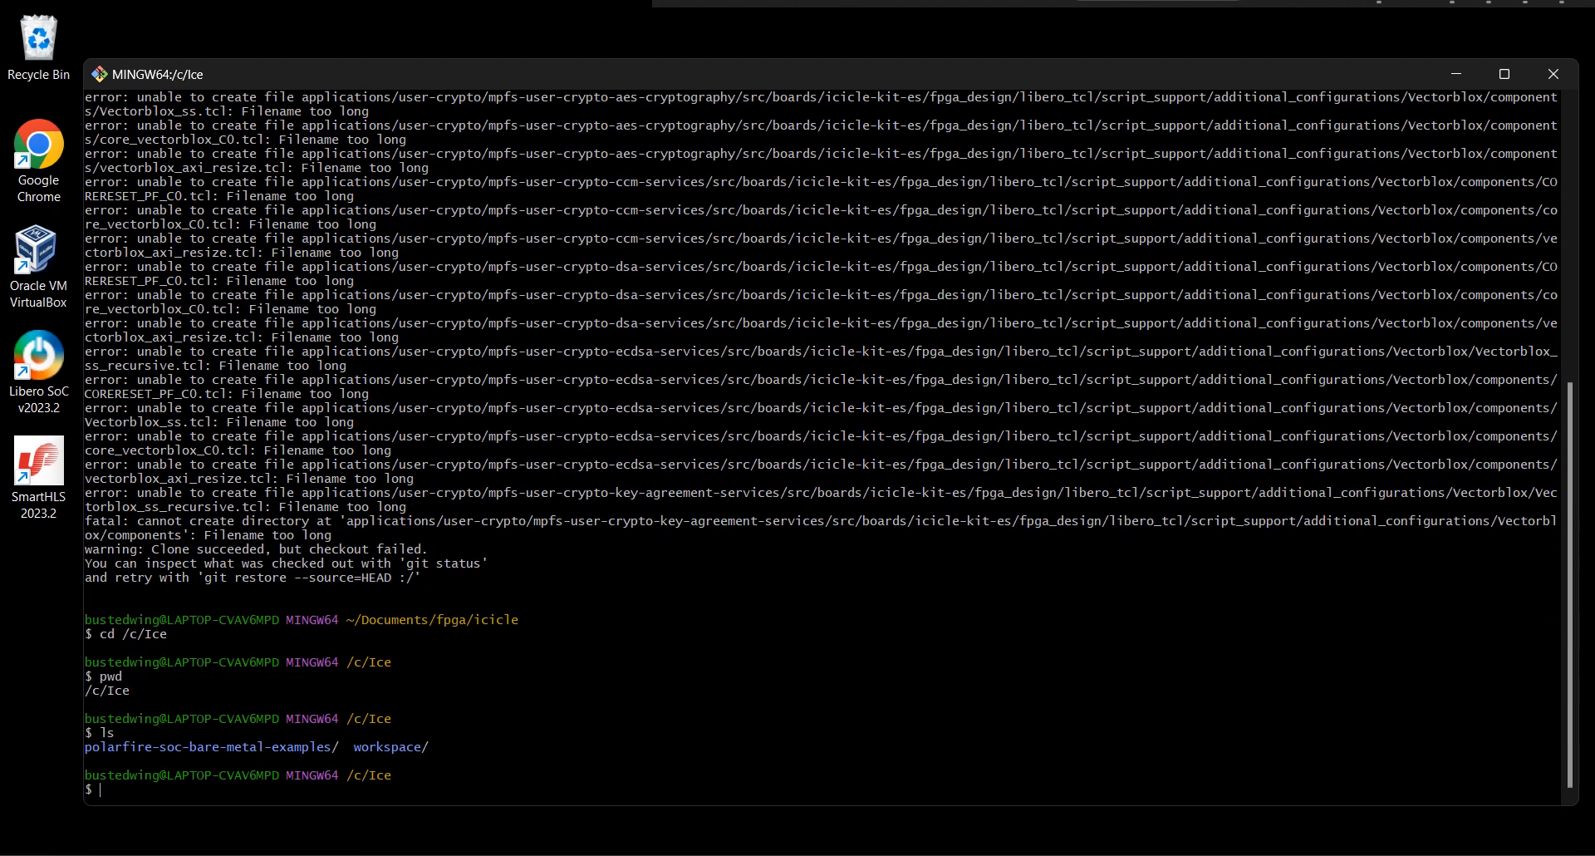
text(git clone)
text(https://github.com/polarfire-soc/polarfire-soc-bare-metal-examples.git)
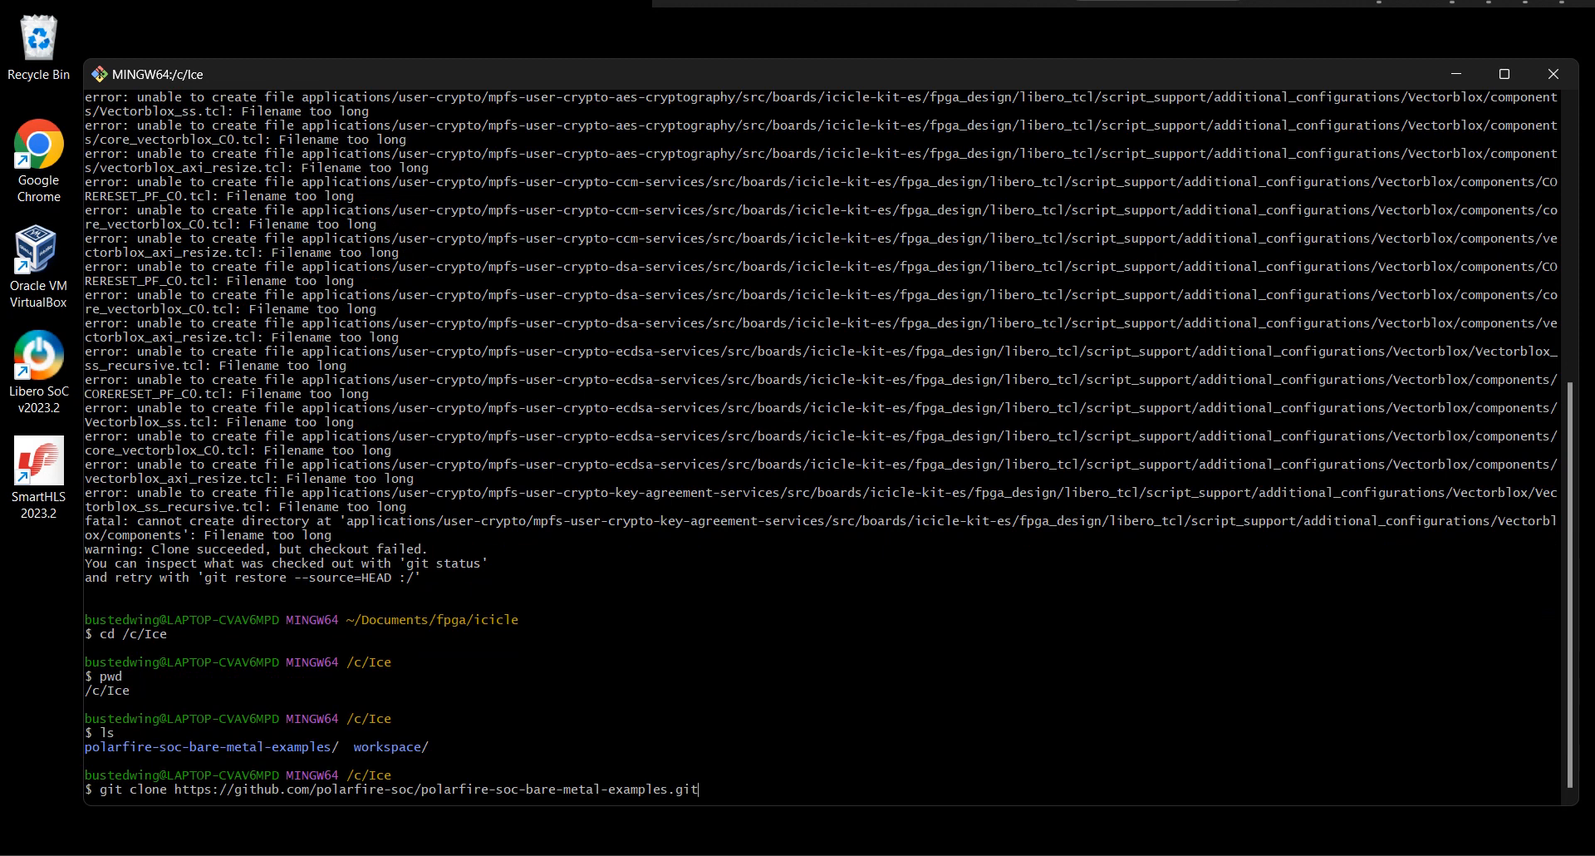
key(ctrl+w)
key(shift+Insert)
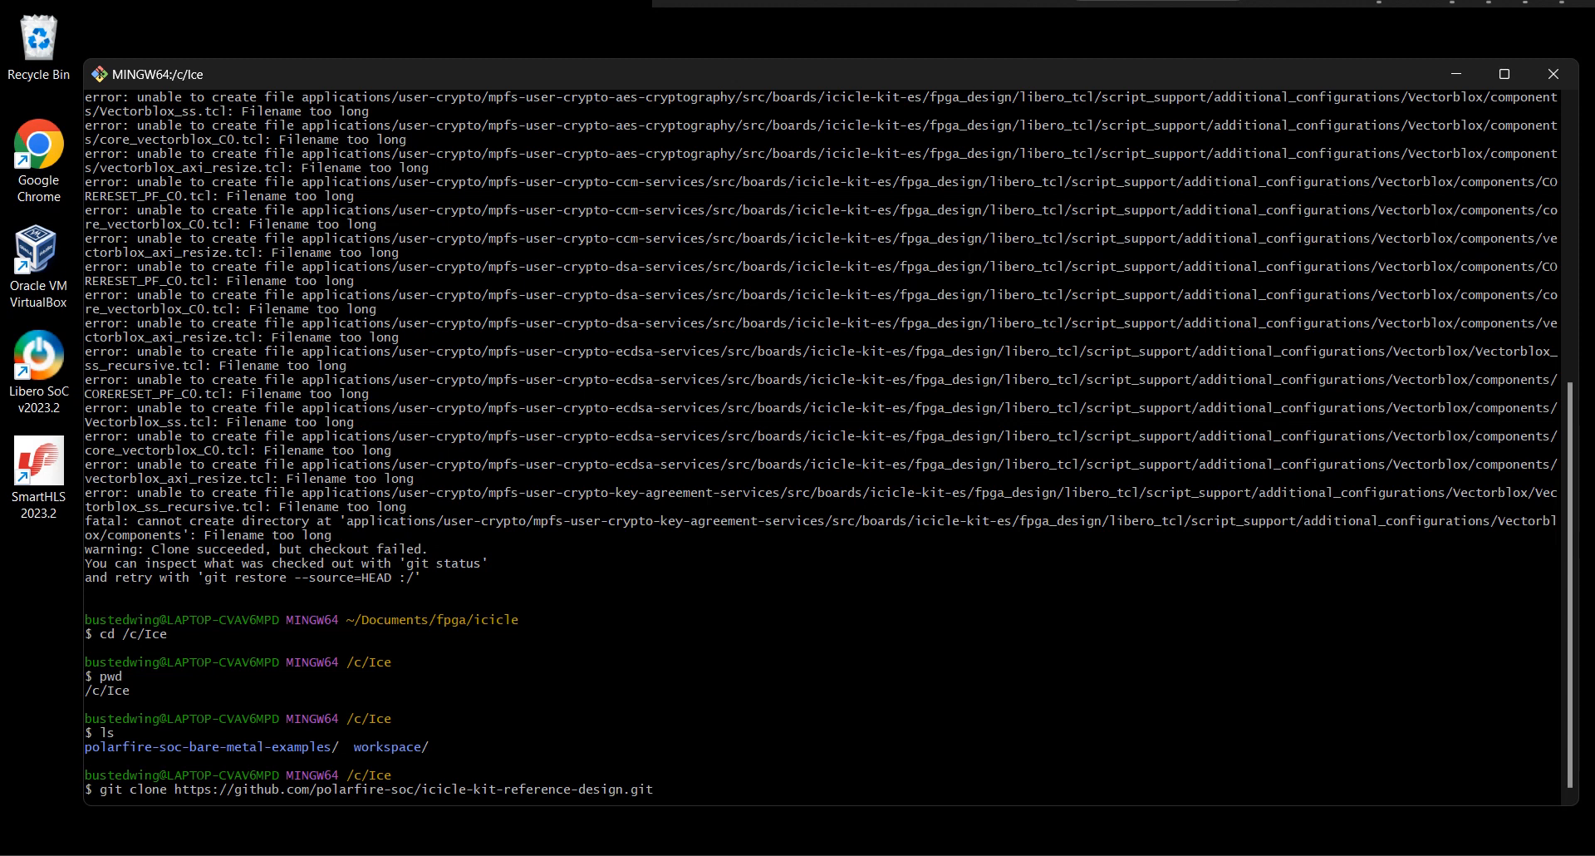
key(Return)
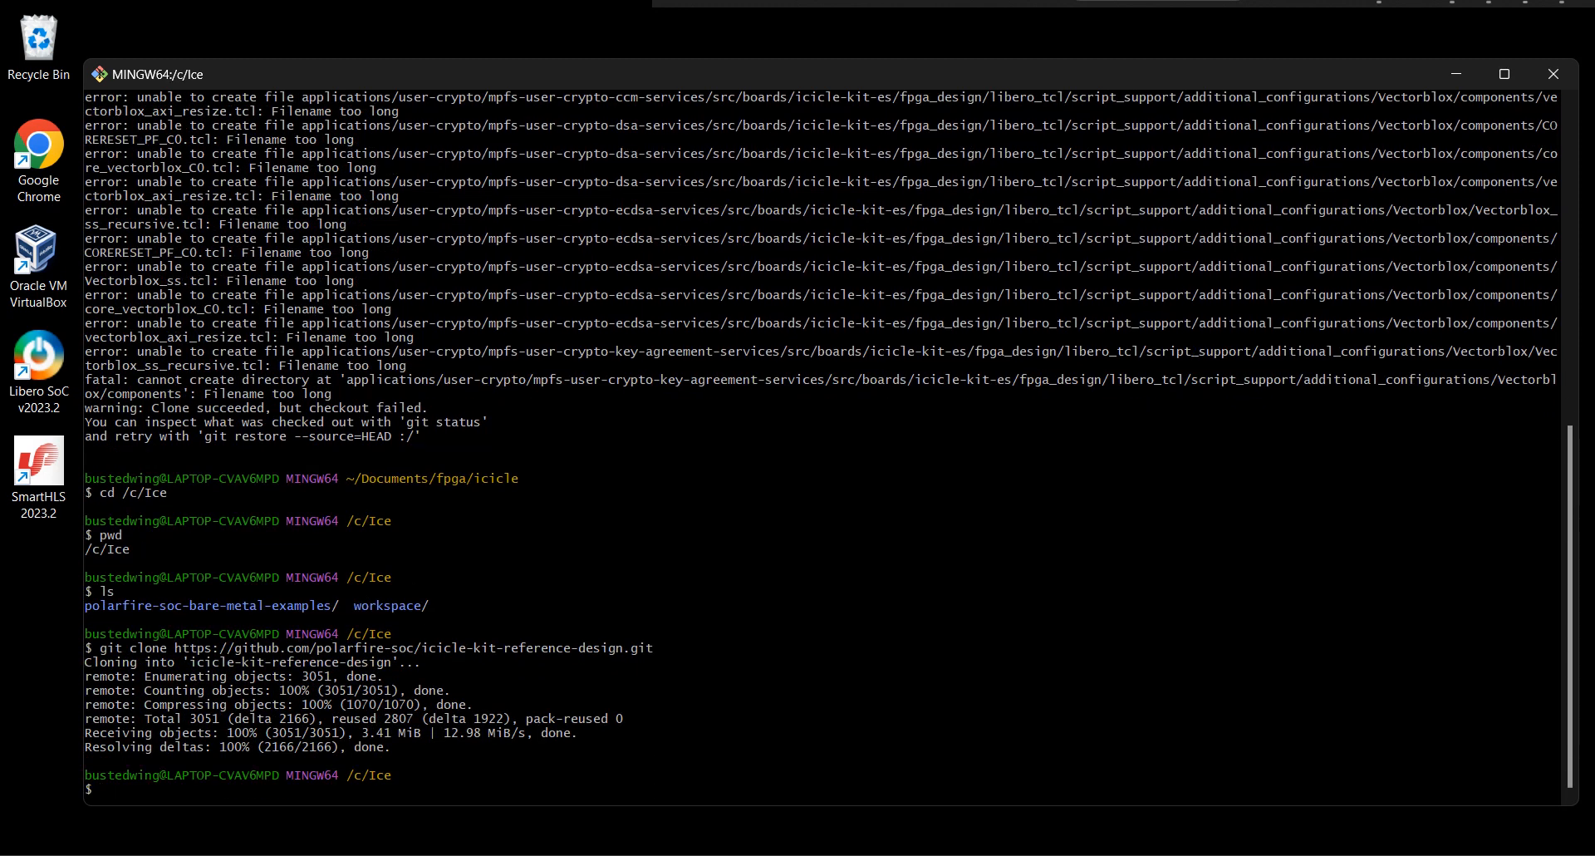
text(ls)
key(Return)
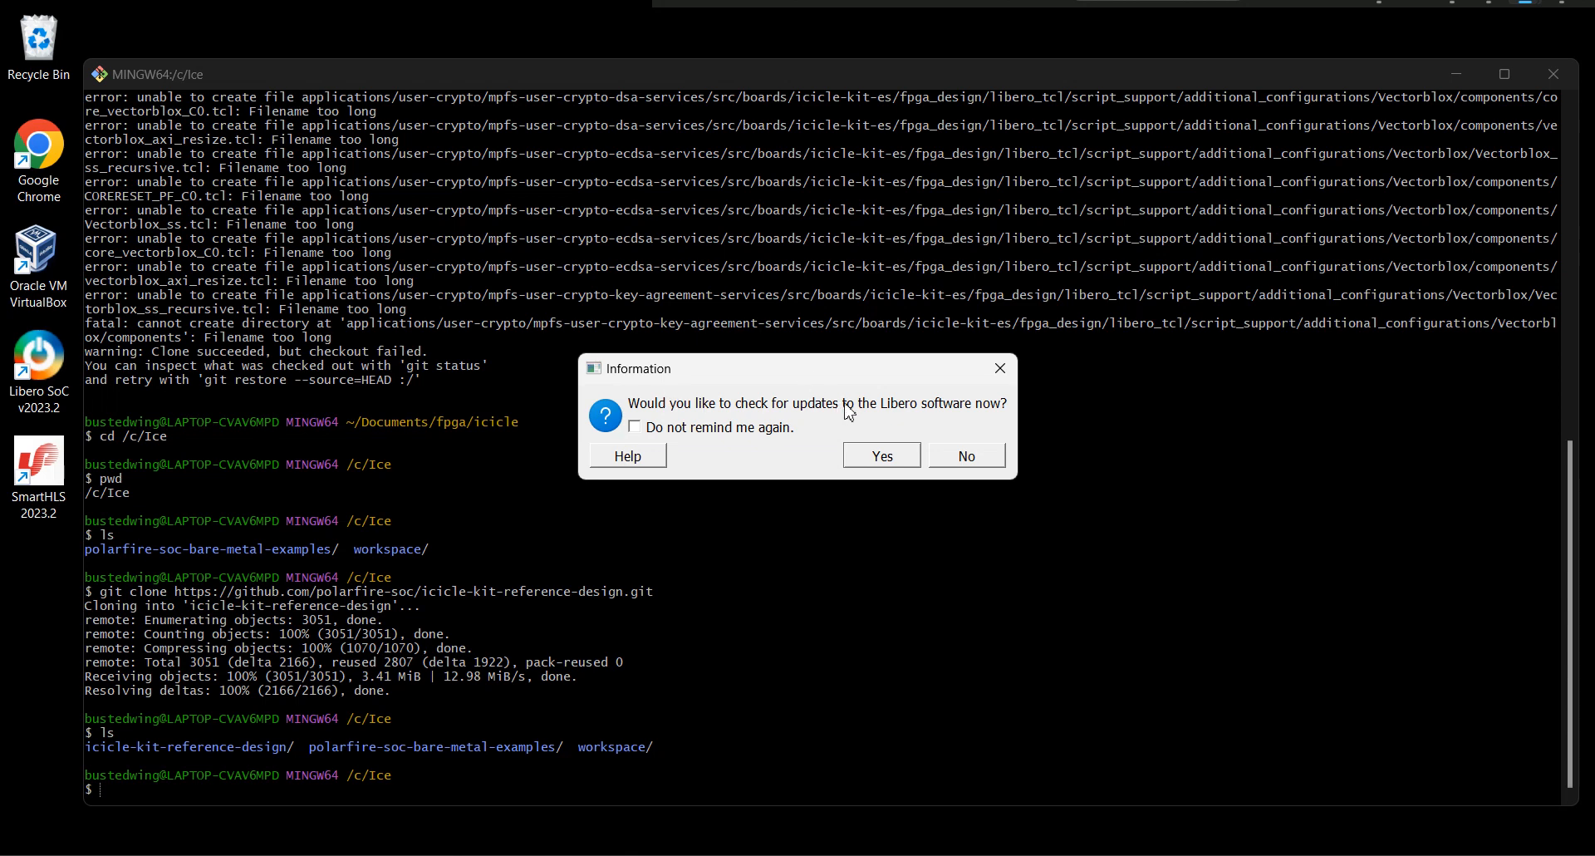
Decline the software update check in Libero and view the installed version information in About Libero.
click(968, 457)
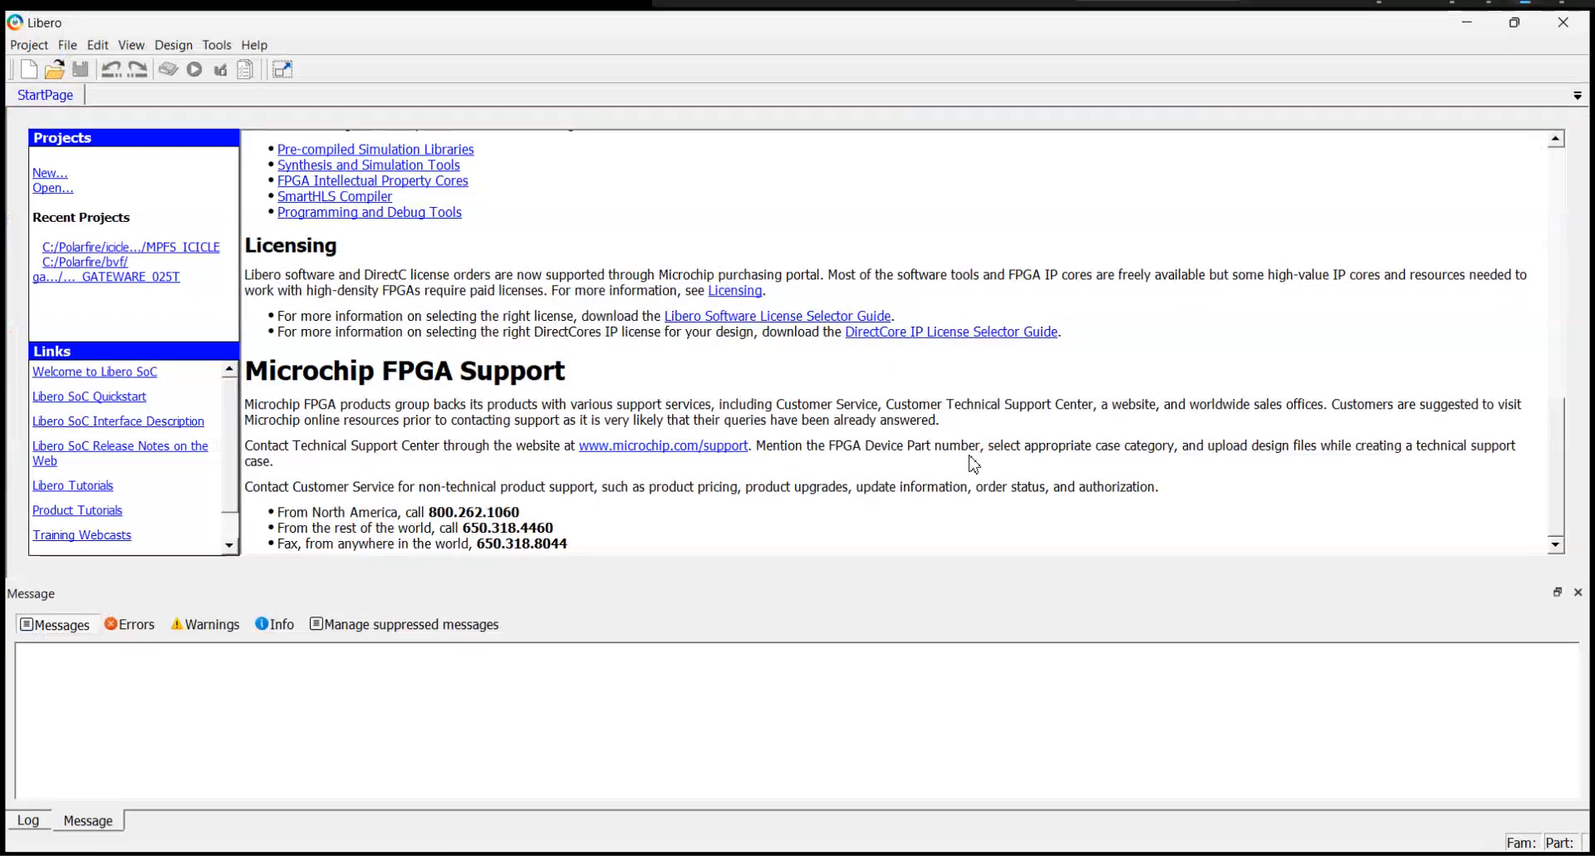
click(249, 43)
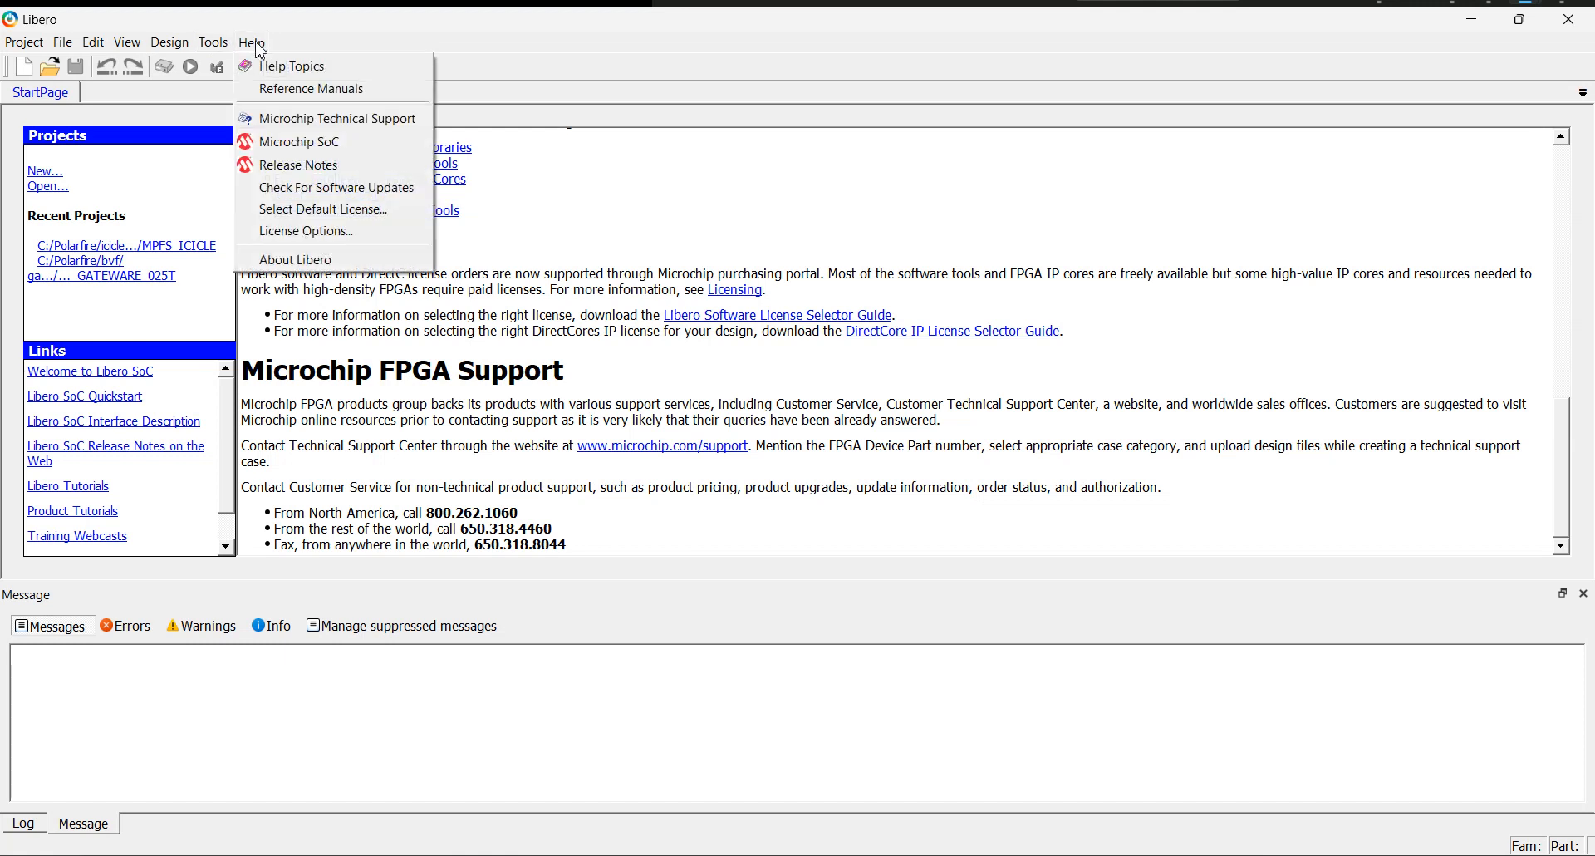
click(326, 260)
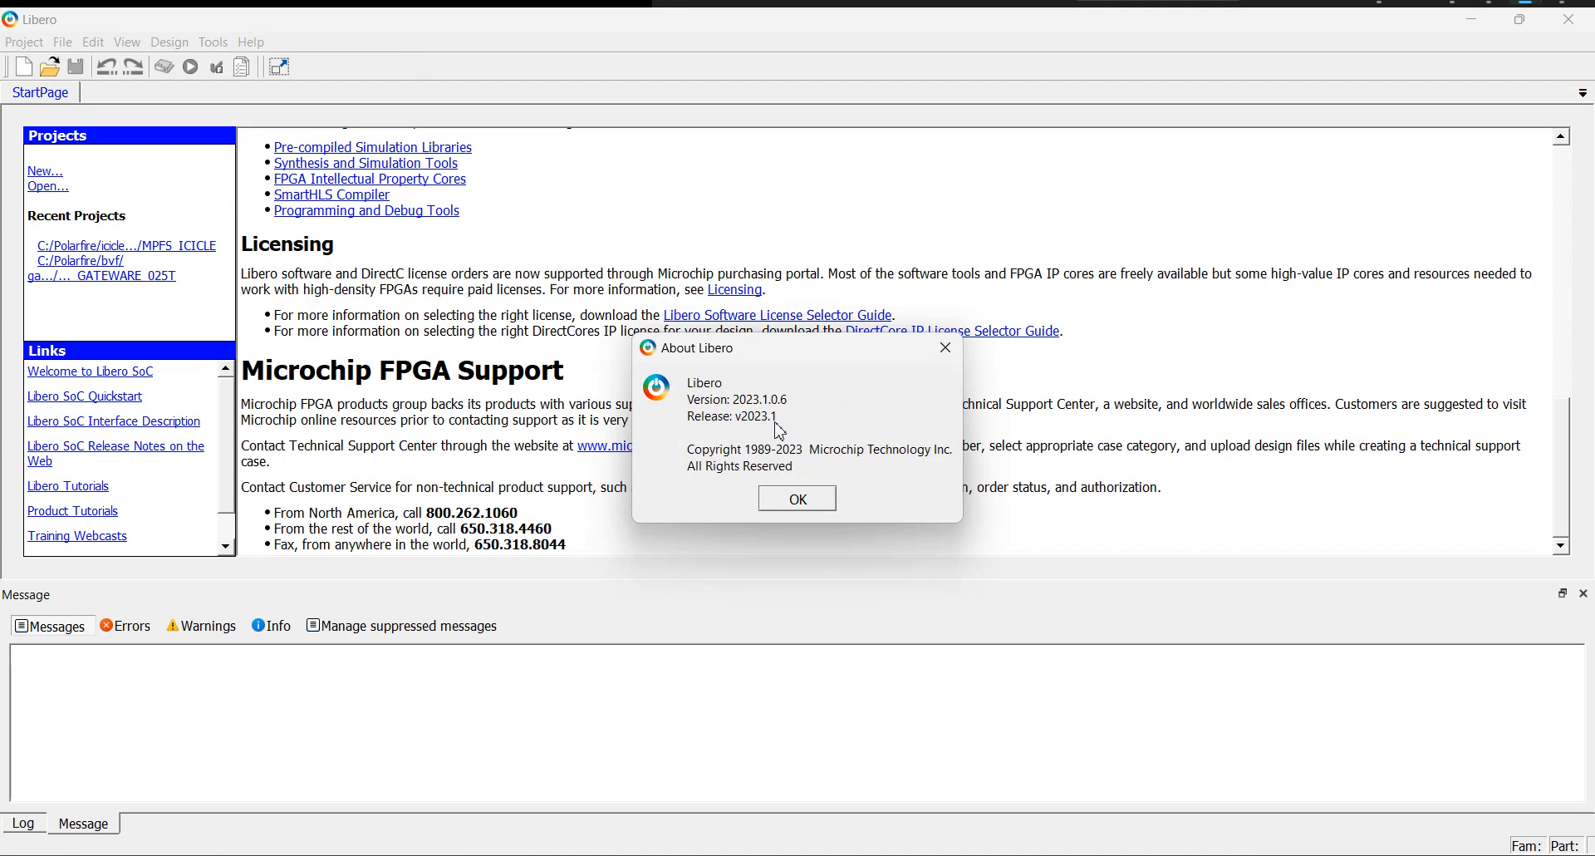
click(945, 347)
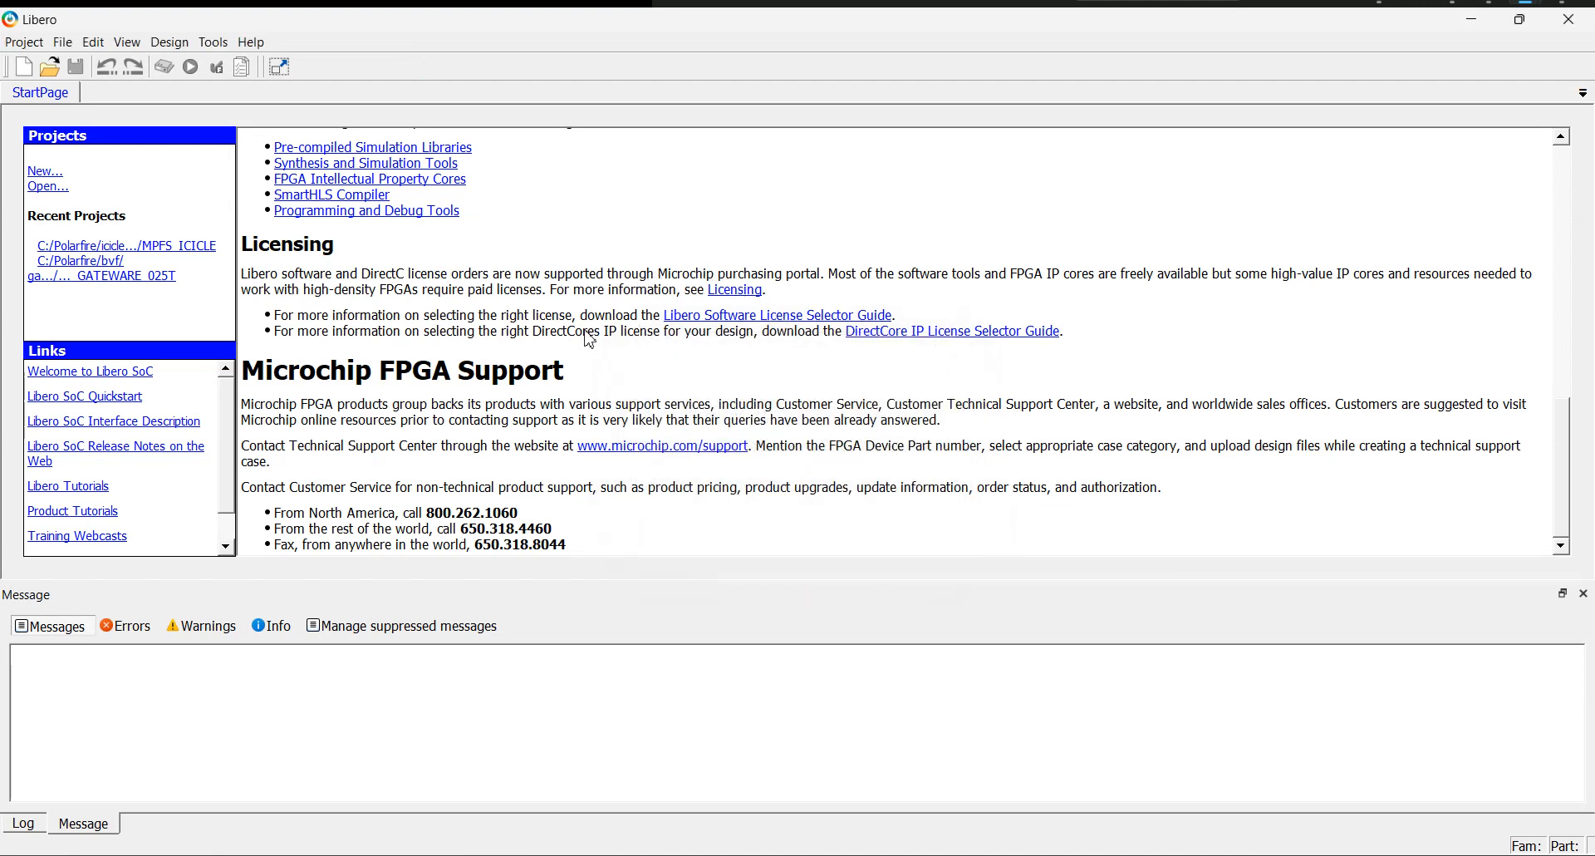
In the vault and repositories settings, remove the DirectCore, Firmware and SgCore repositories and restore the default repository list.
click(25, 42)
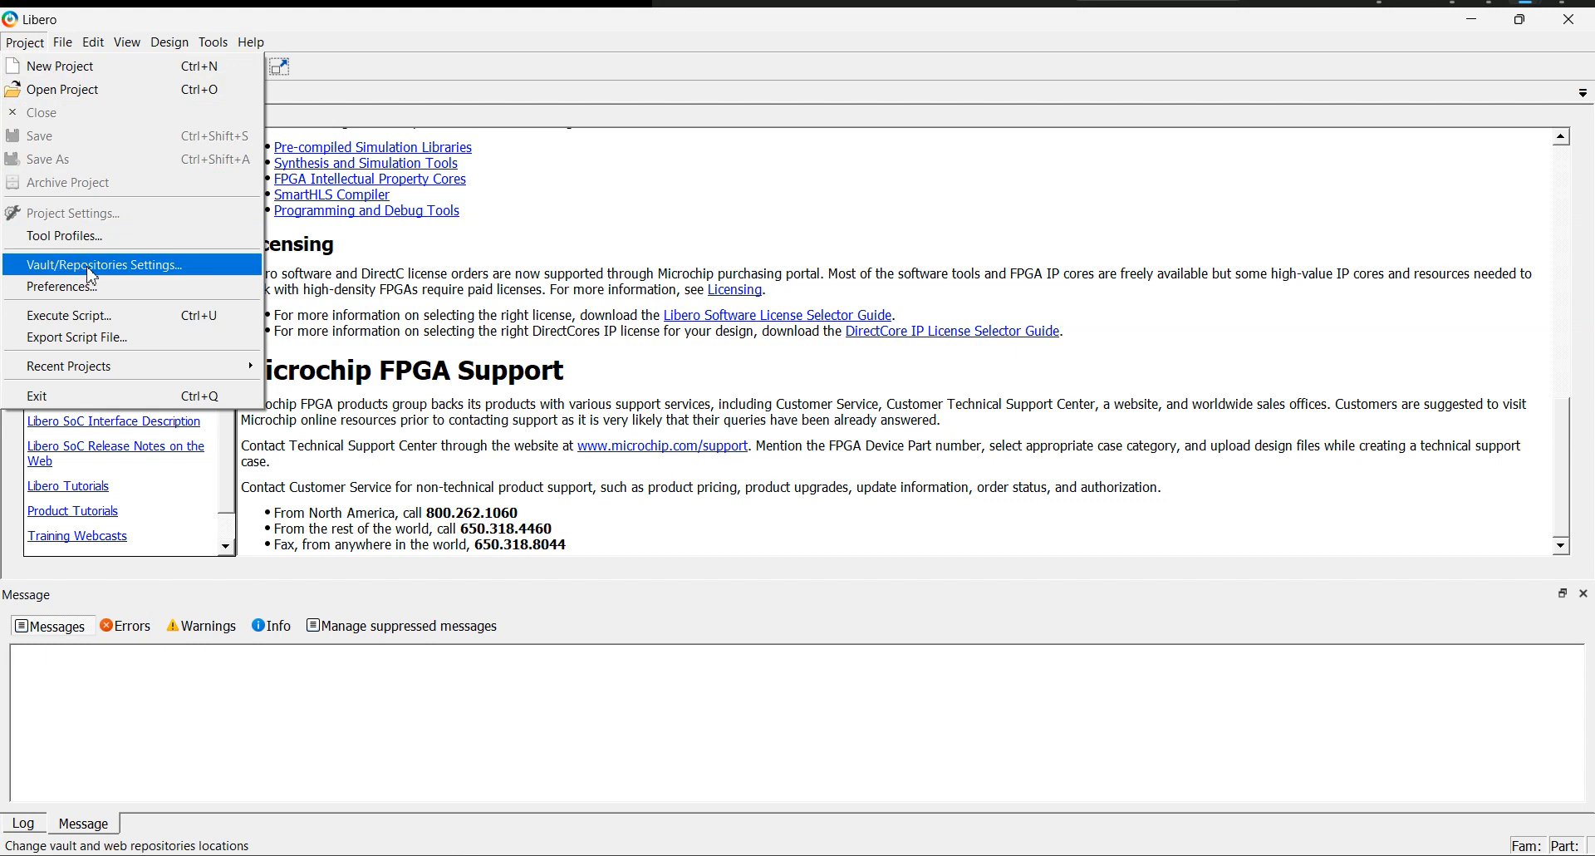
click(33, 44)
click(33, 45)
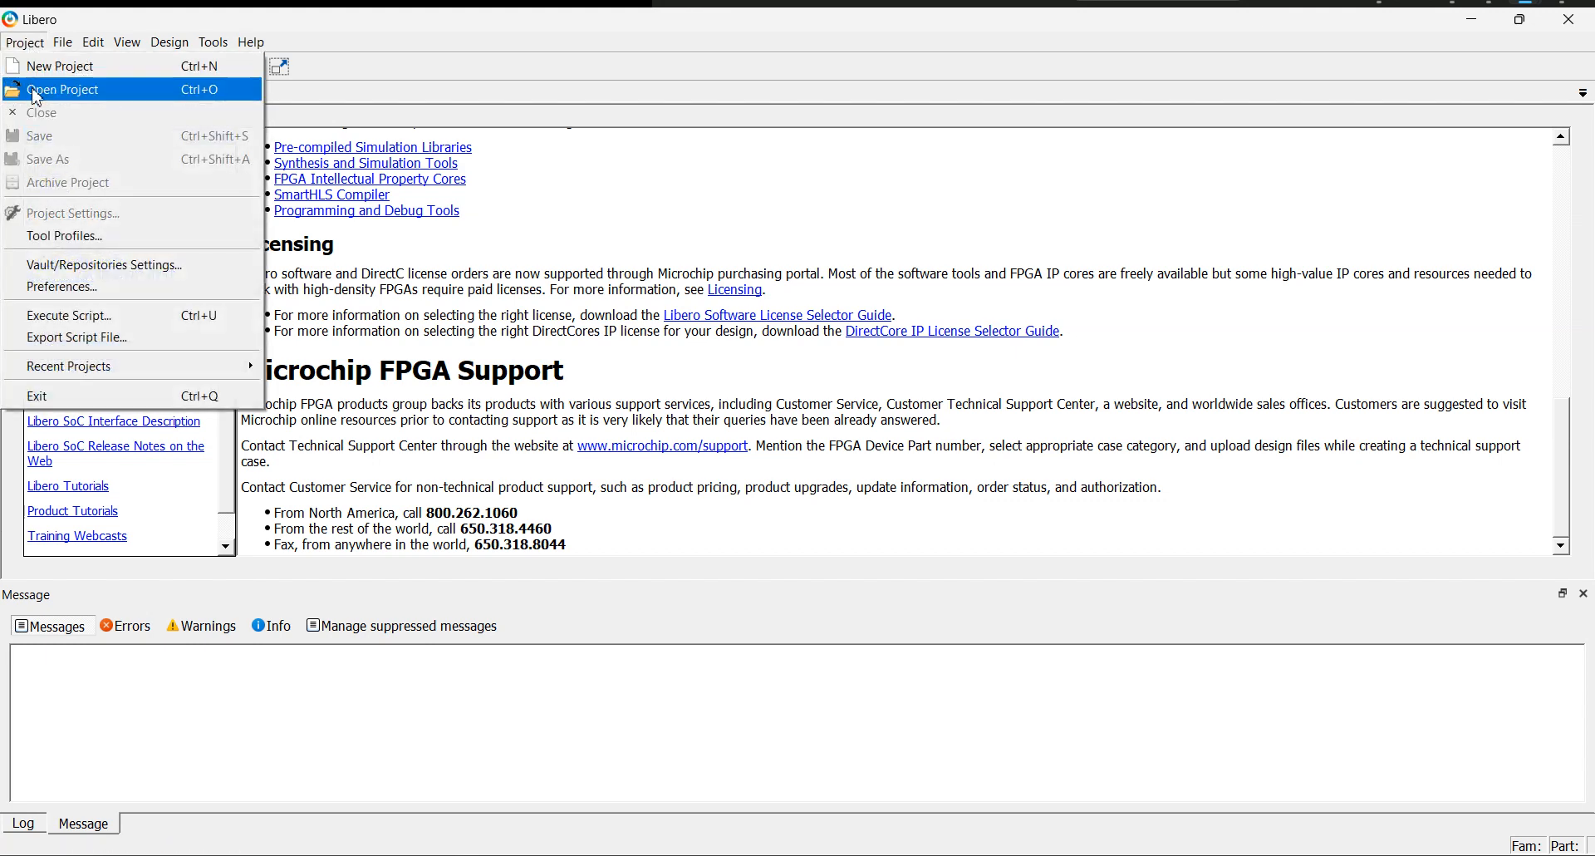
click(89, 266)
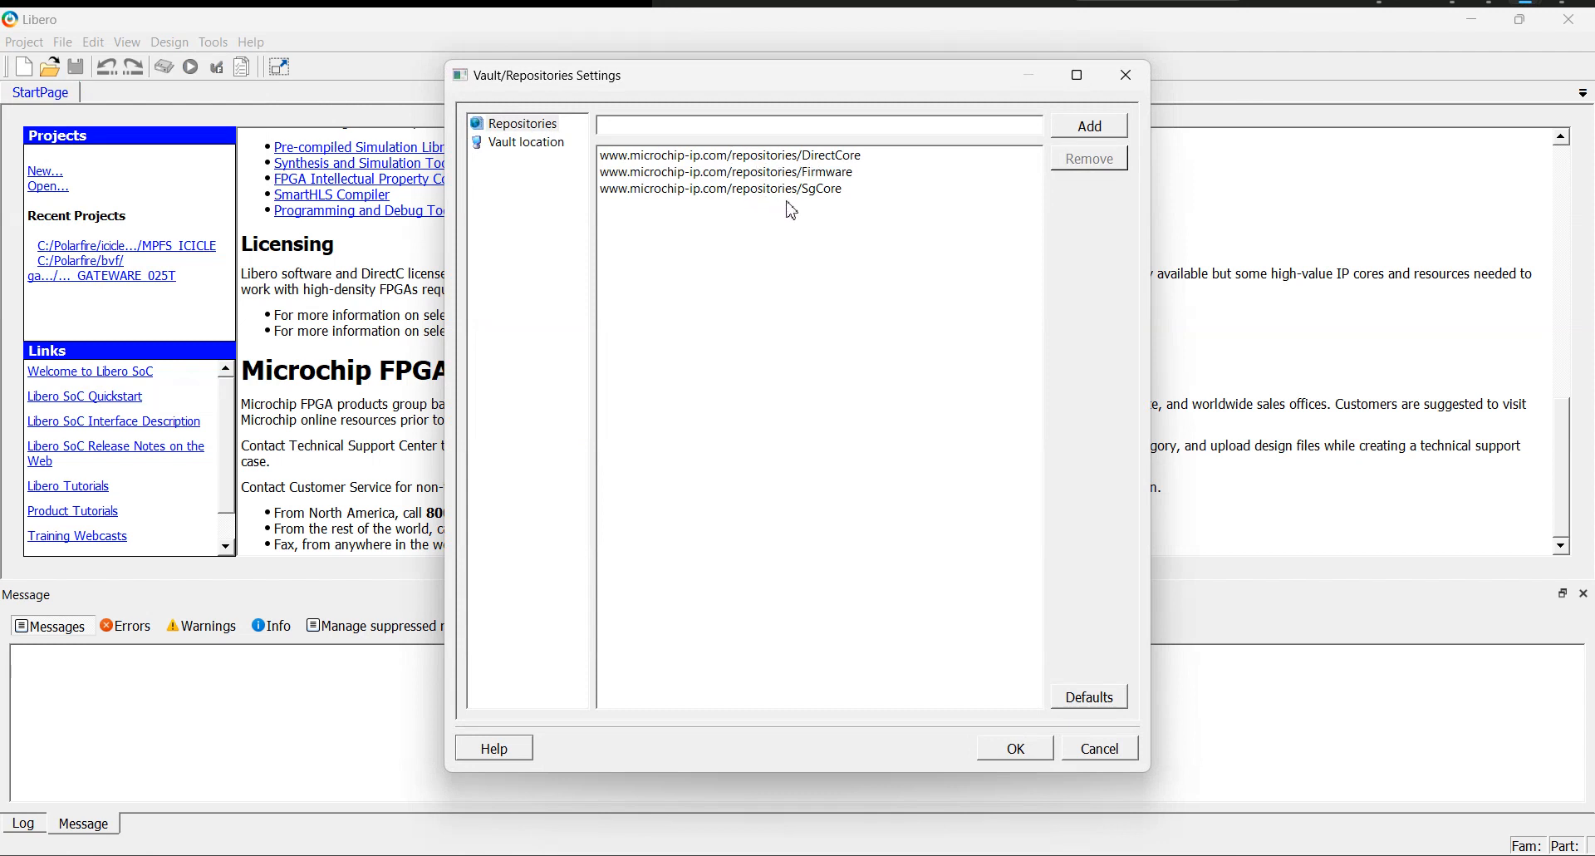
click(820, 158)
click(1071, 162)
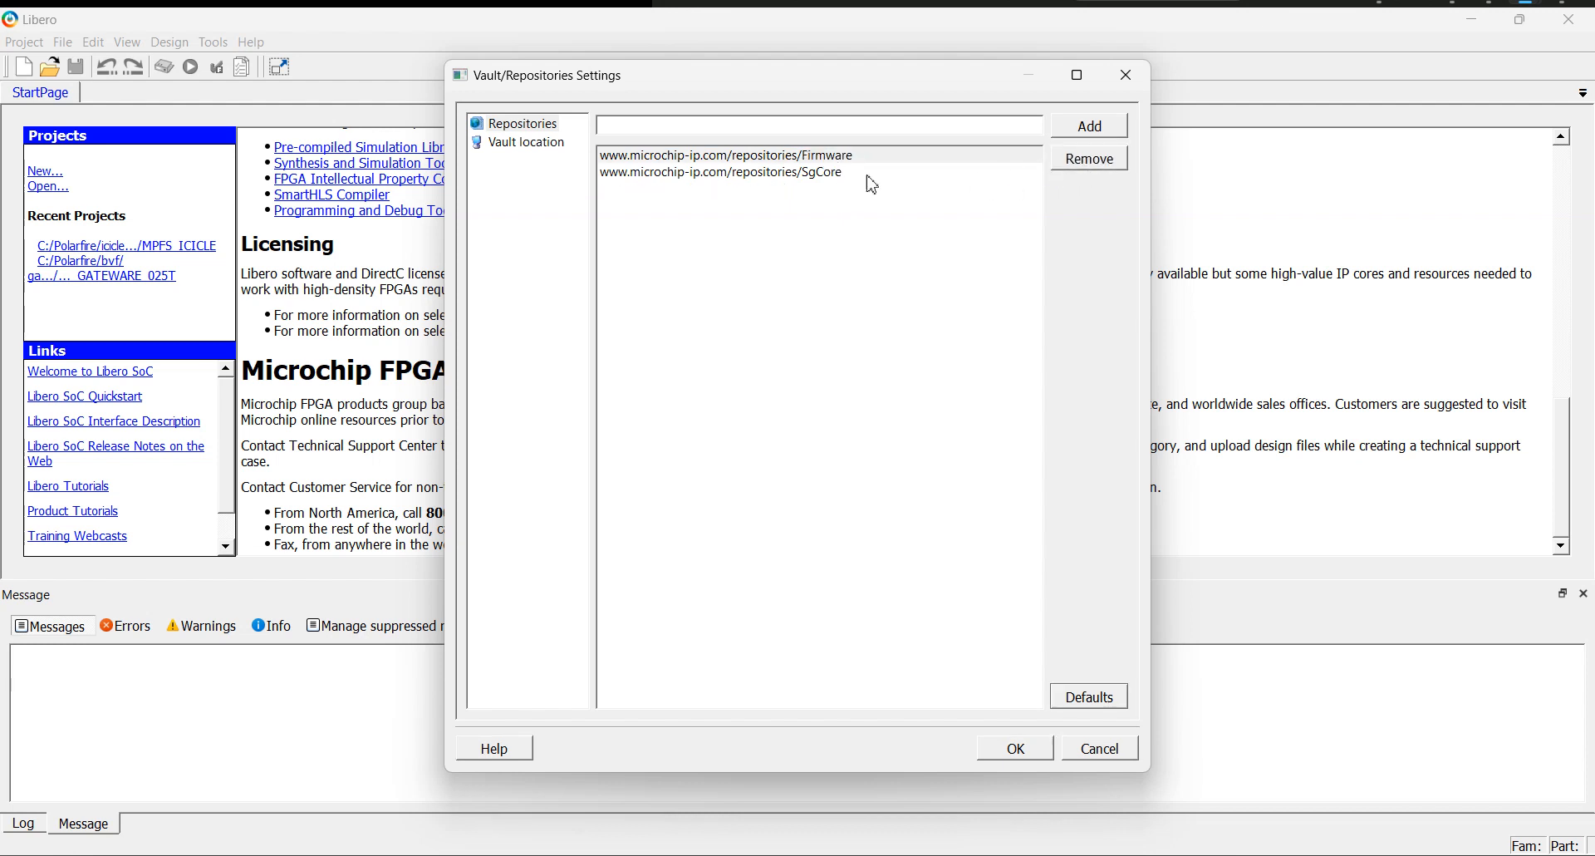
click(1090, 160)
click(810, 156)
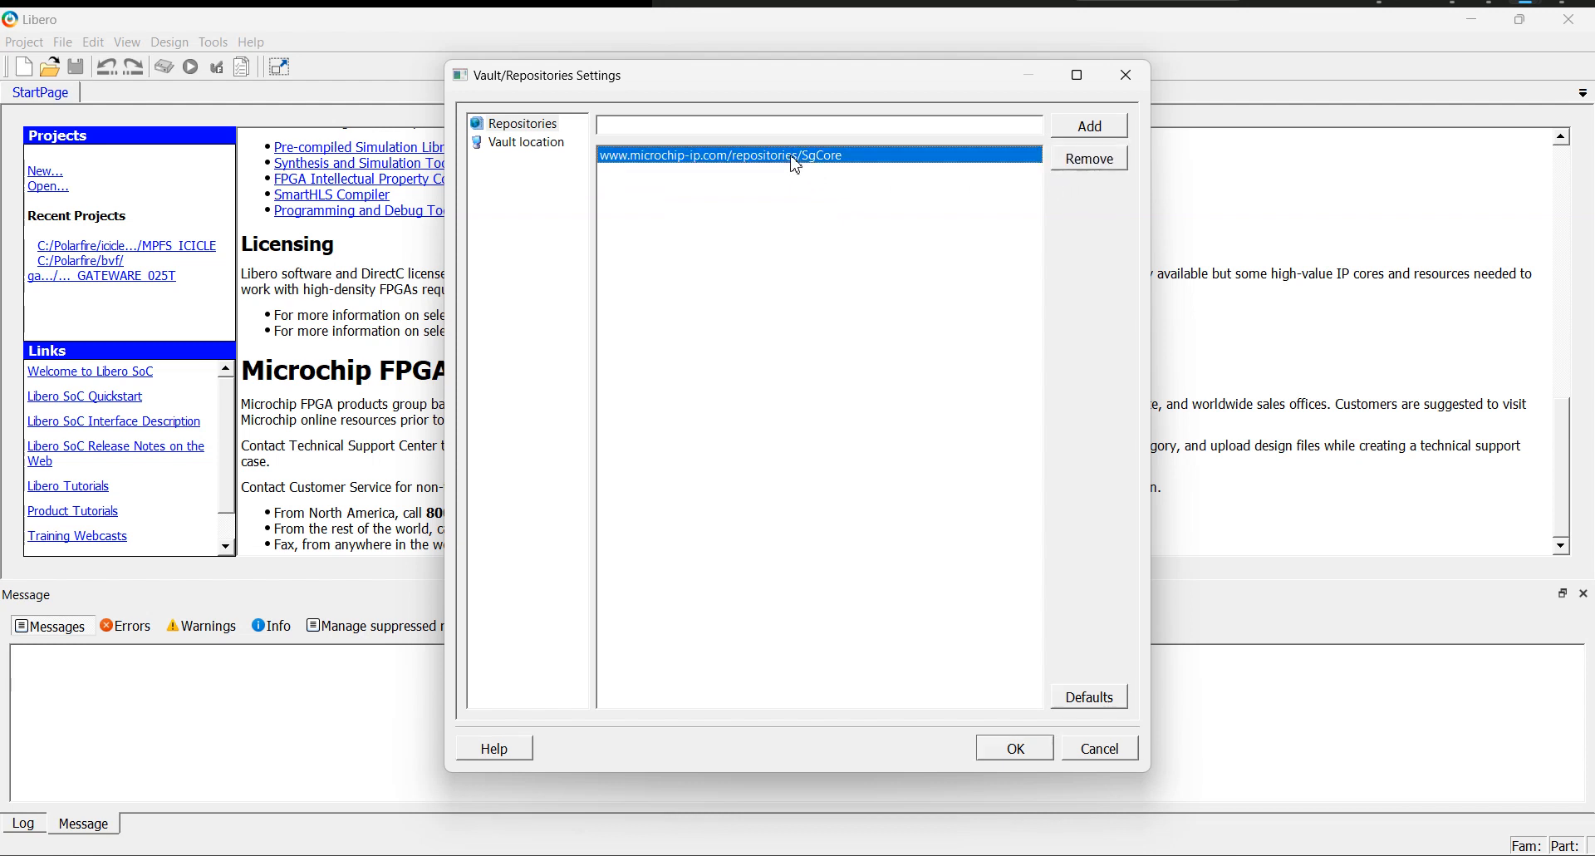
click(1089, 167)
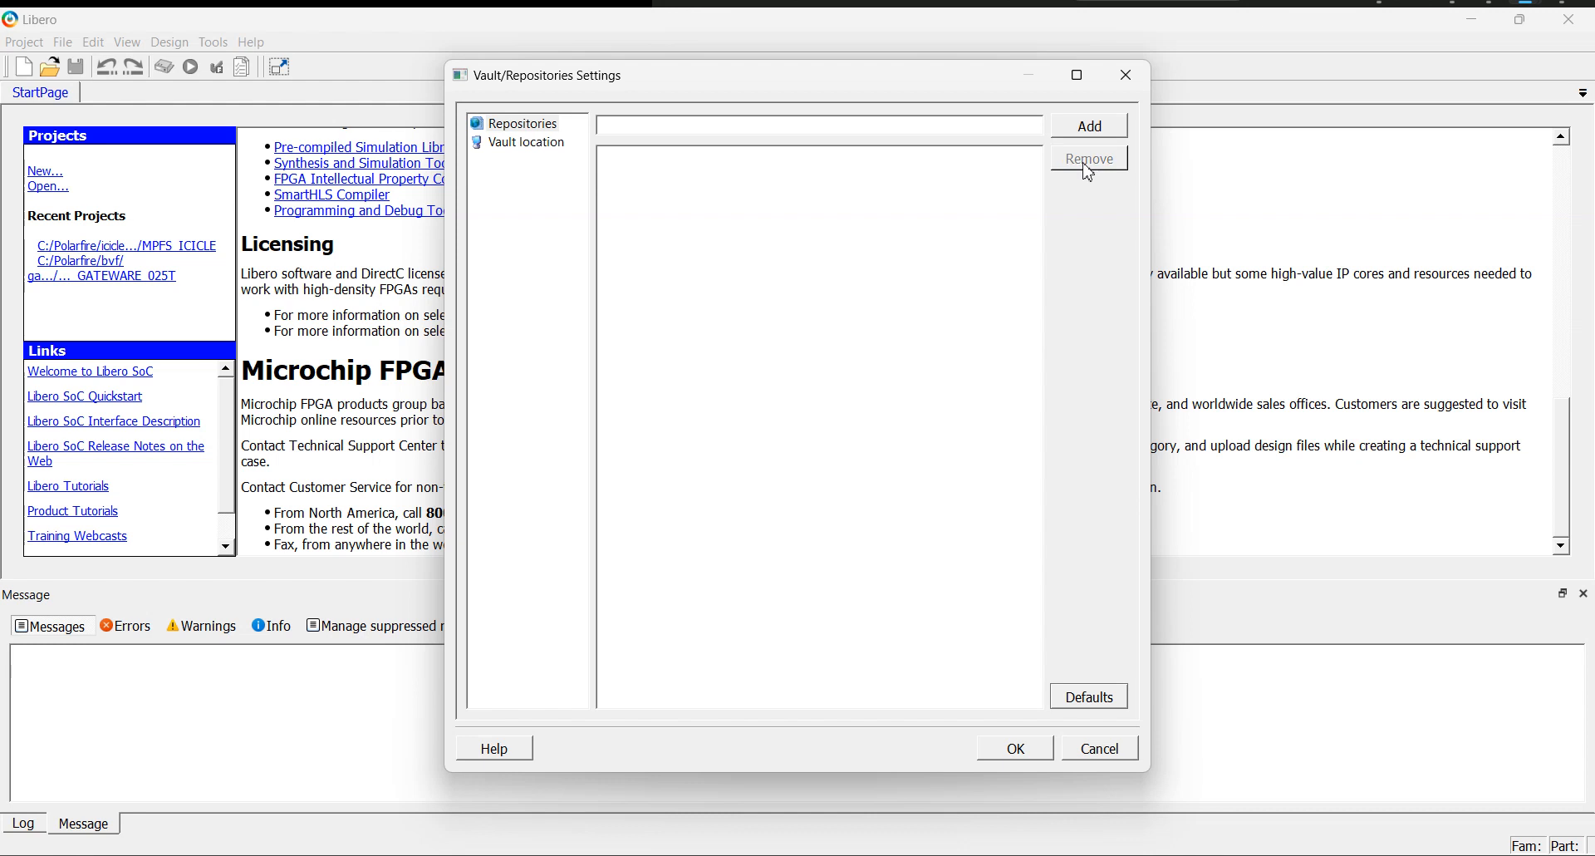
click(1090, 697)
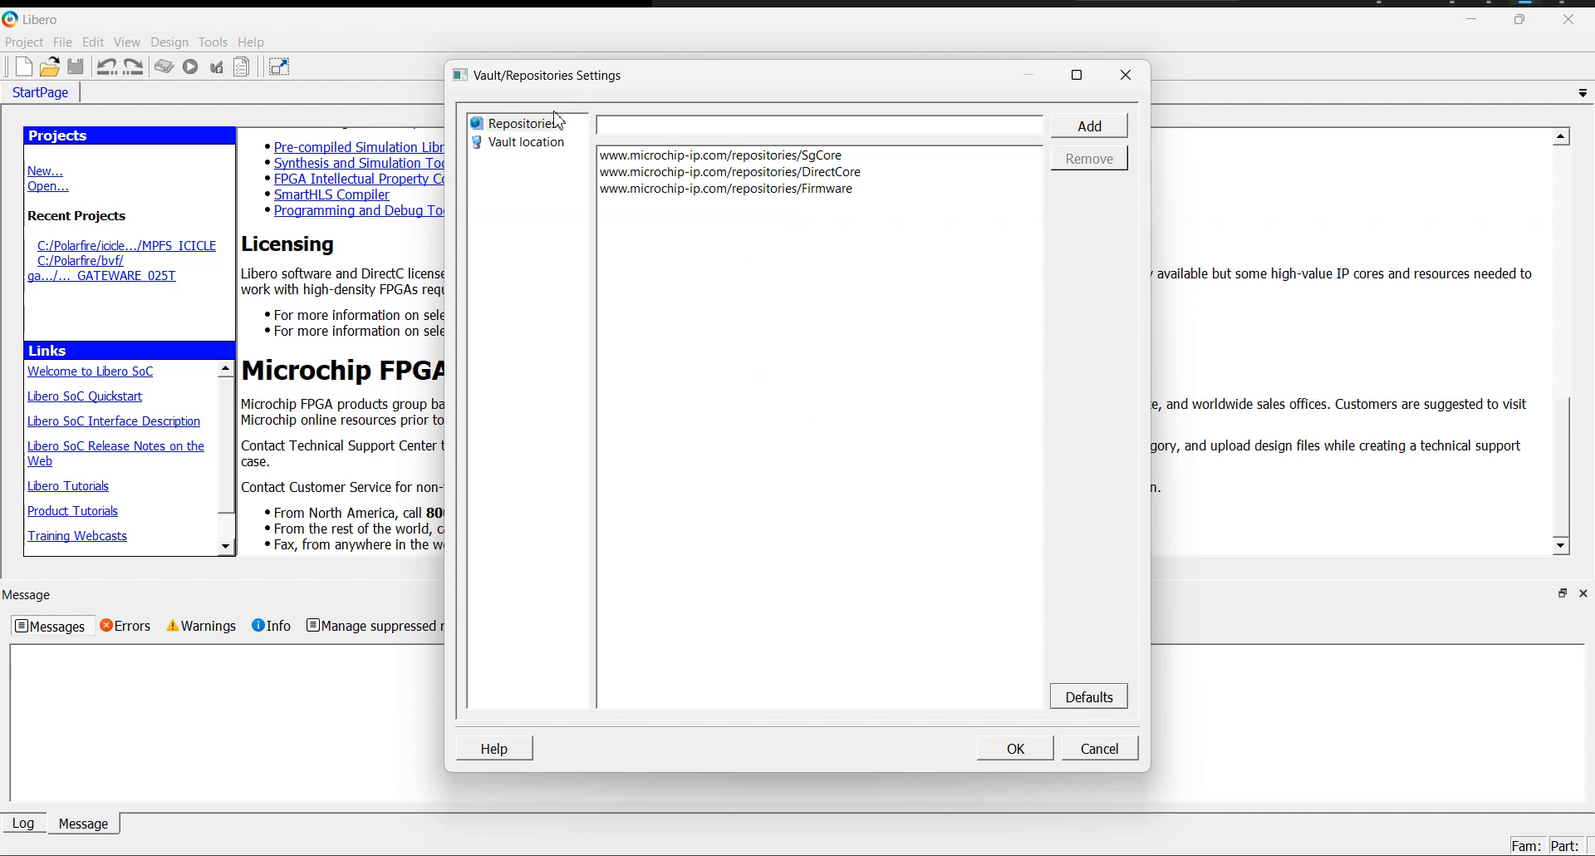
In the vault location settings, browse to the C:\Ice folder for a new vault location.
click(534, 154)
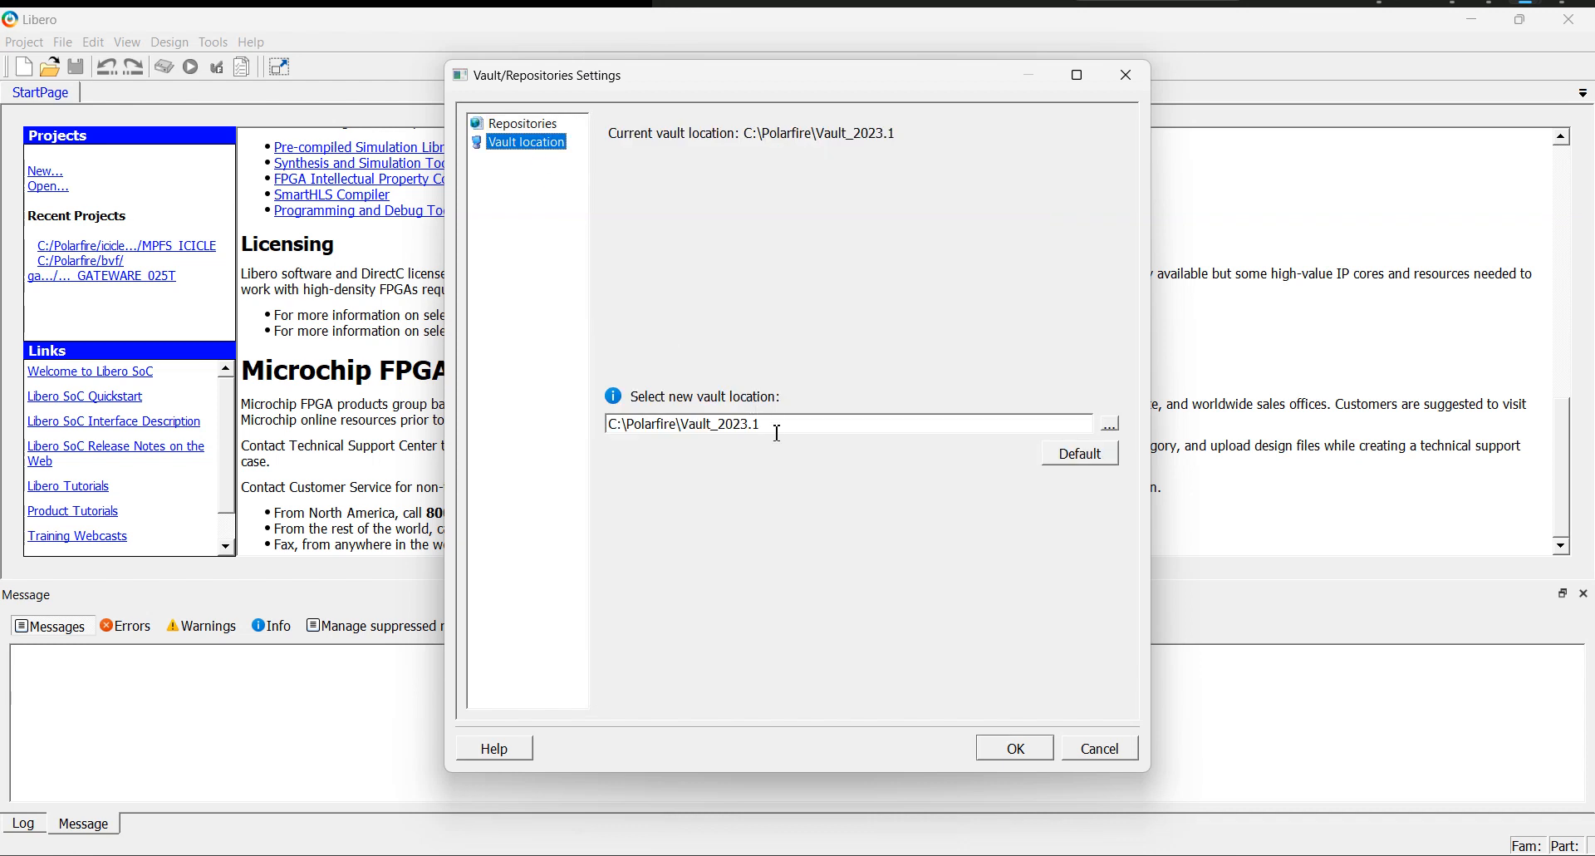
drag(781, 425, 652, 400)
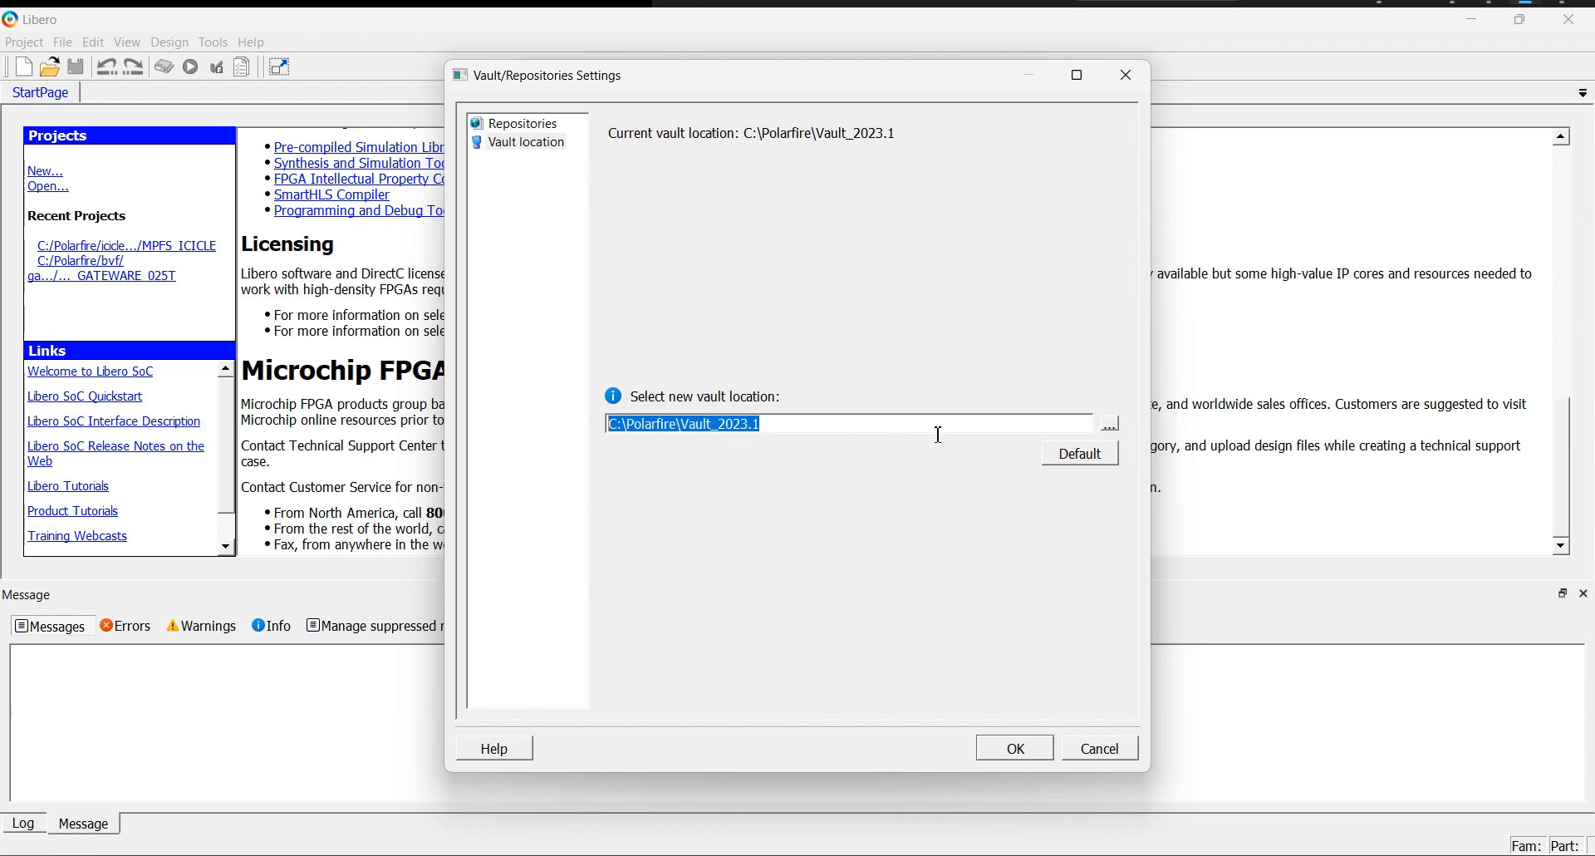
click(1114, 424)
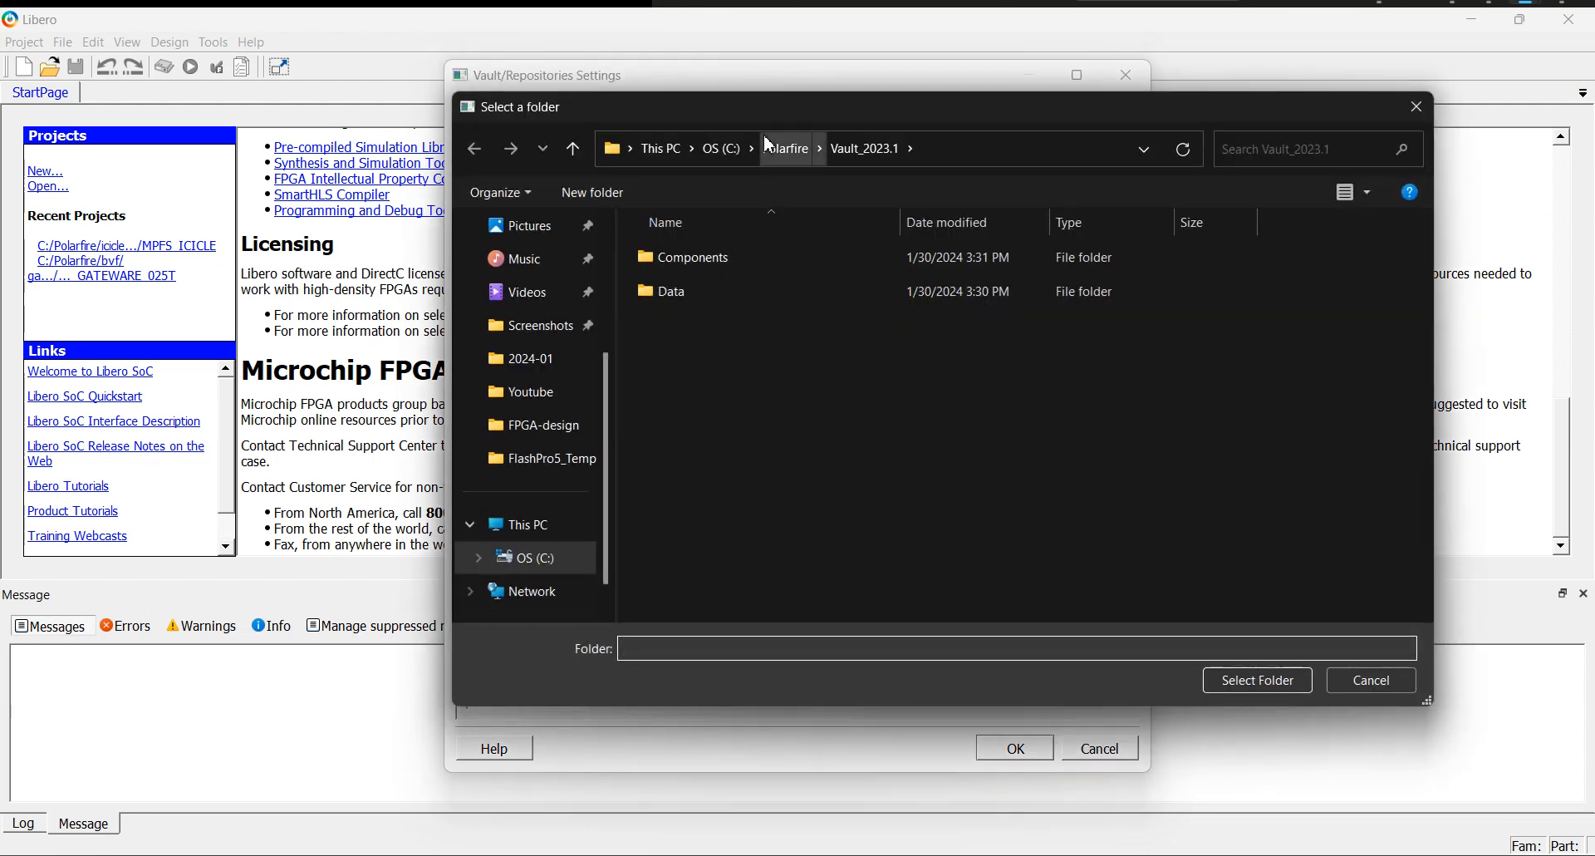
click(721, 149)
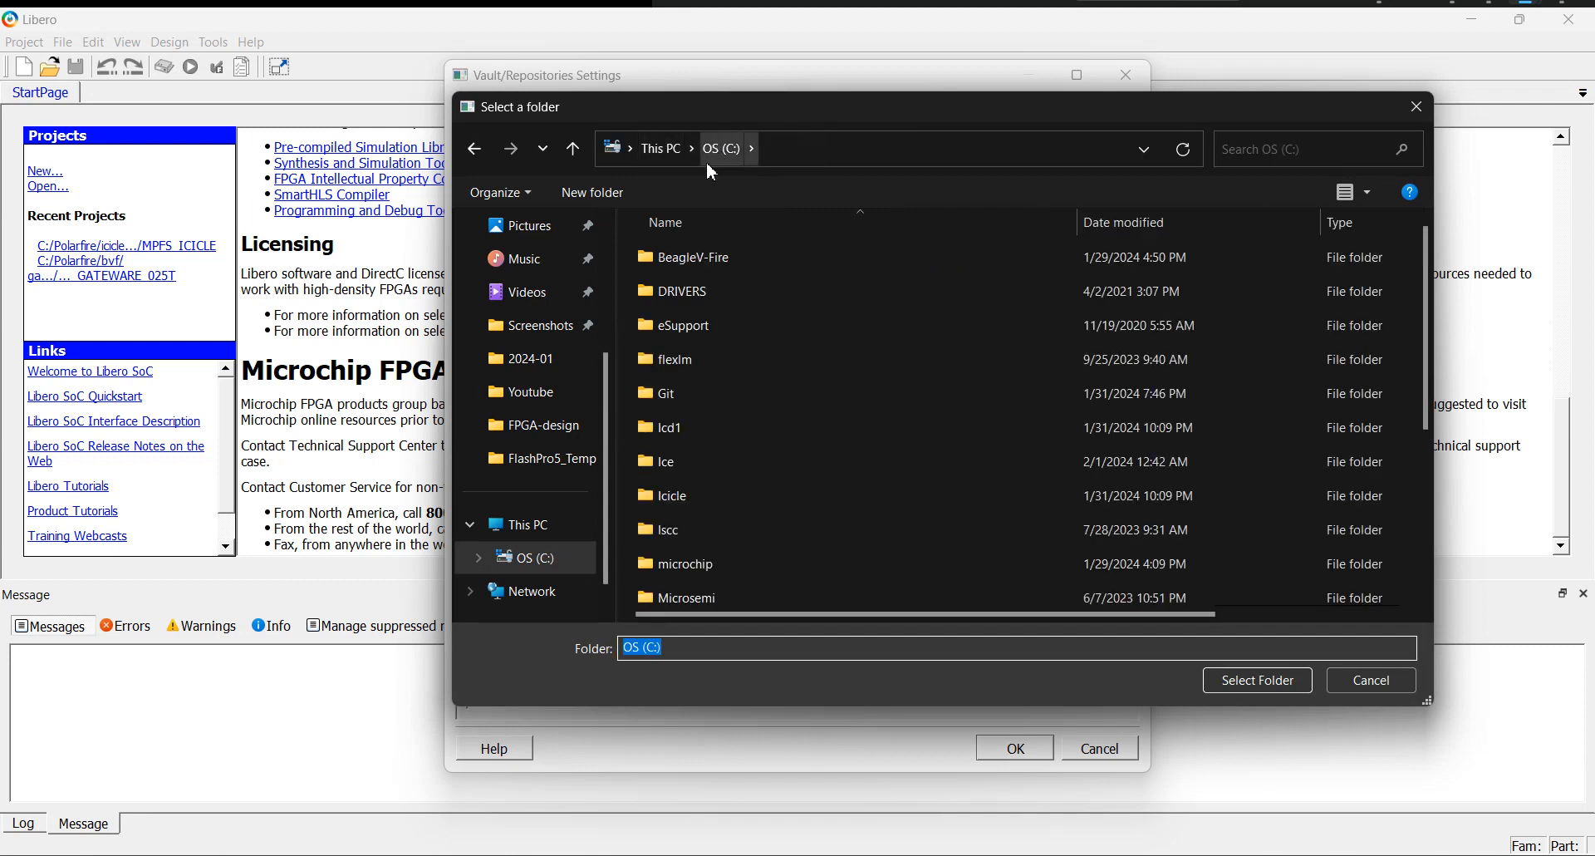
double_click(663, 462)
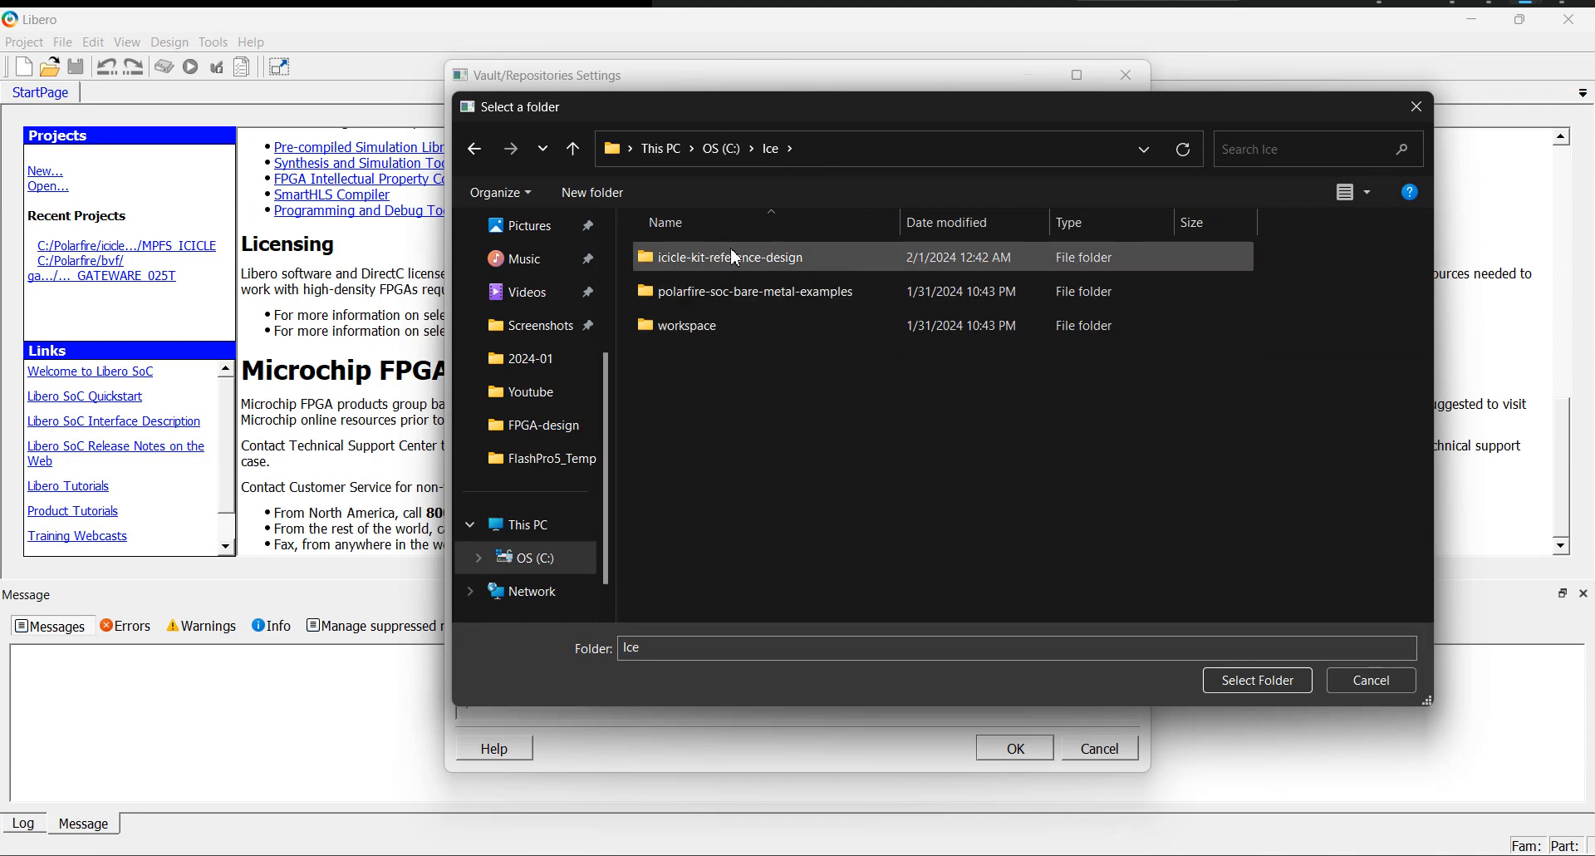
right_click(705, 424)
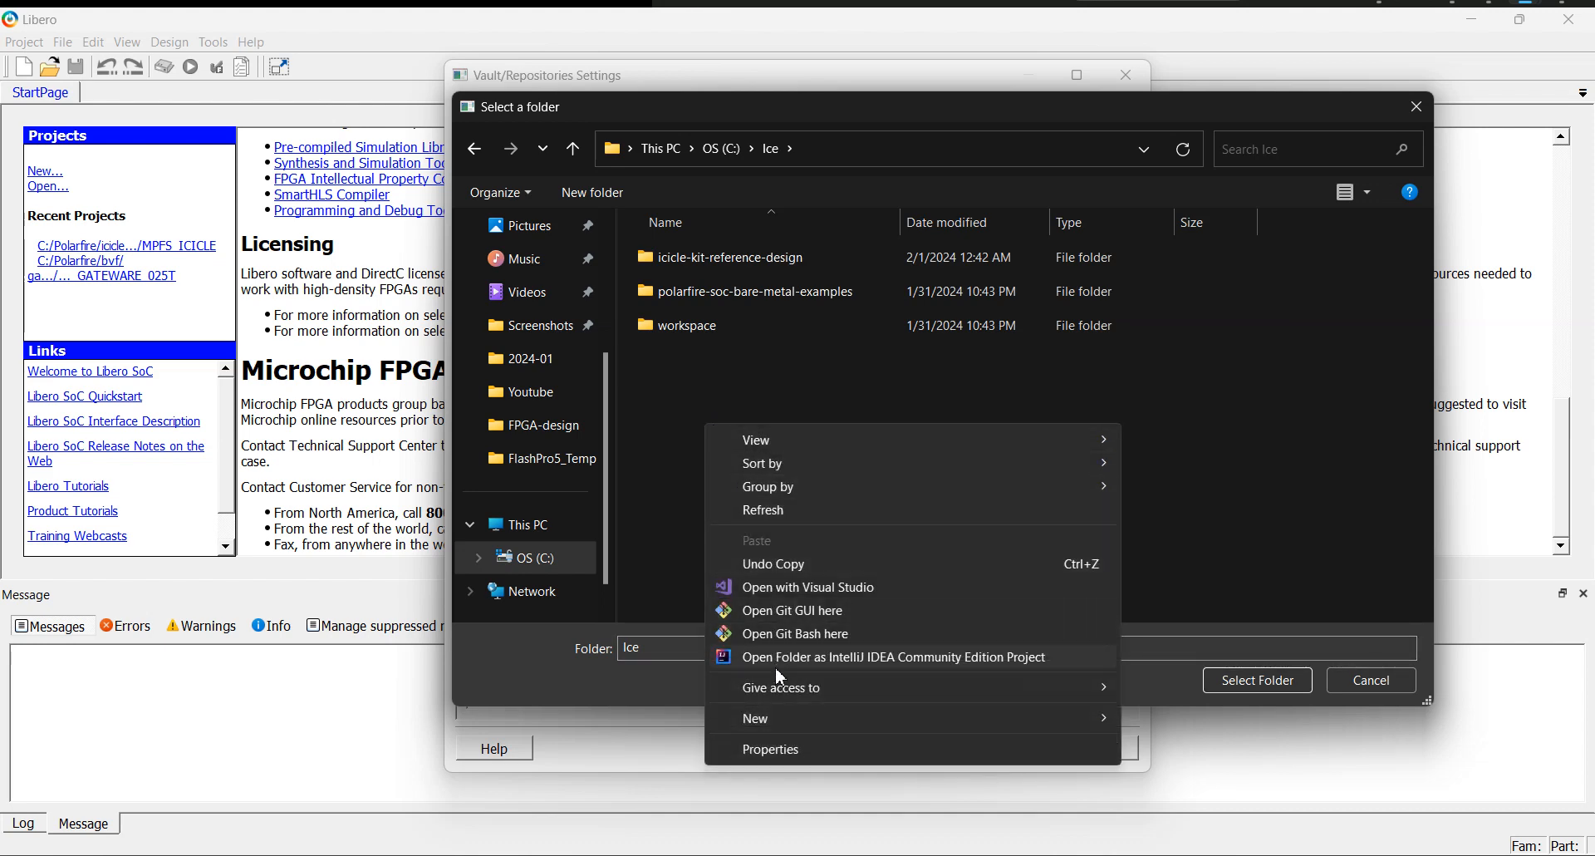
mouse_move(766, 720)
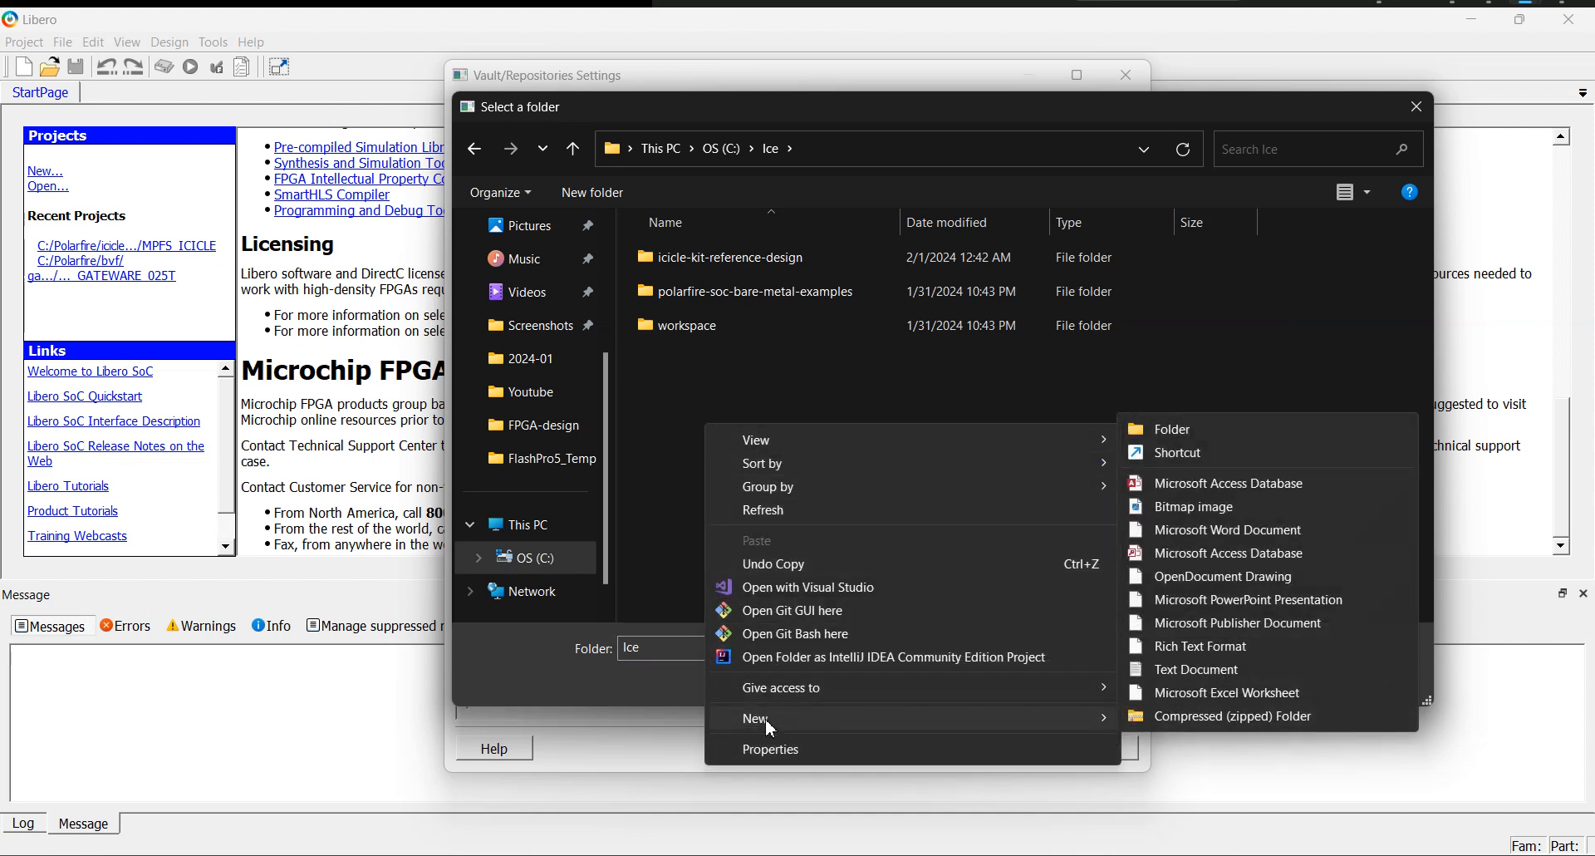
click(678, 385)
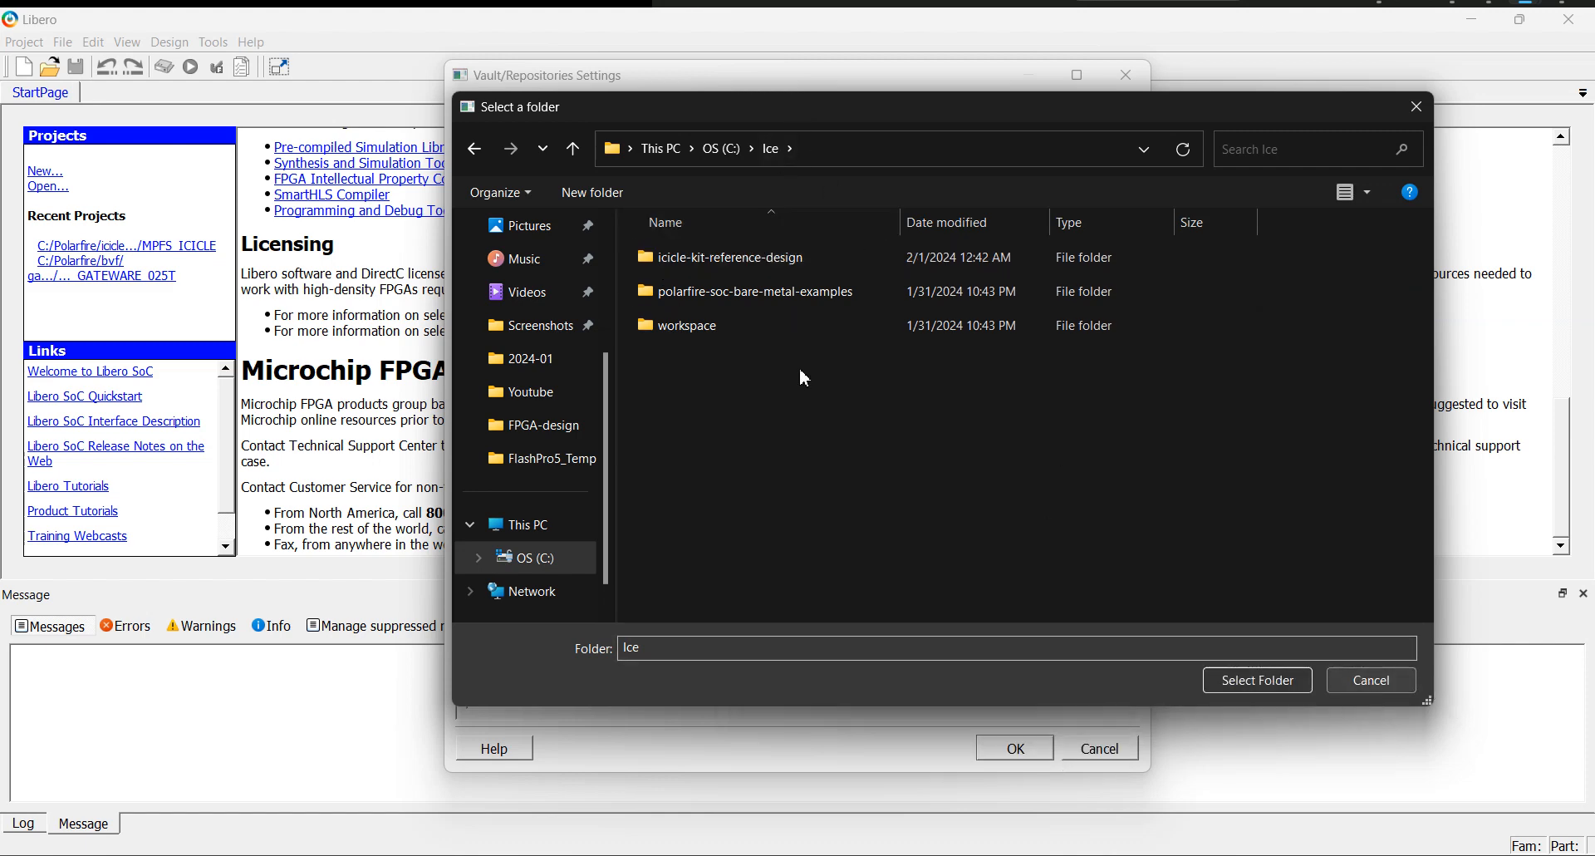
right_click(730, 411)
click(702, 419)
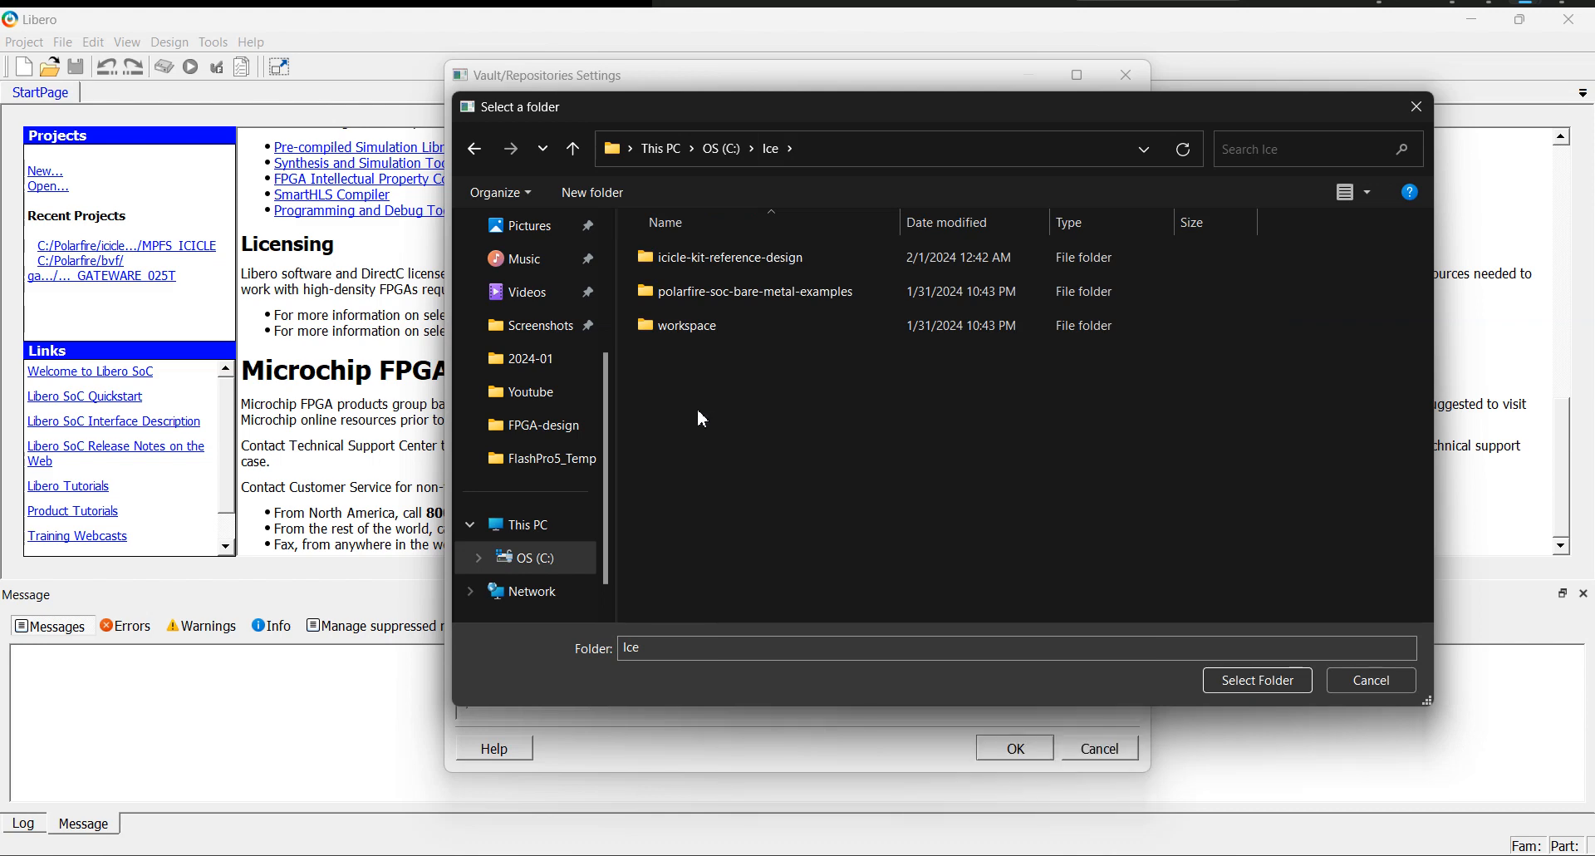
Create a new folder named Vault inside C:\Ice.
right_click(739, 386)
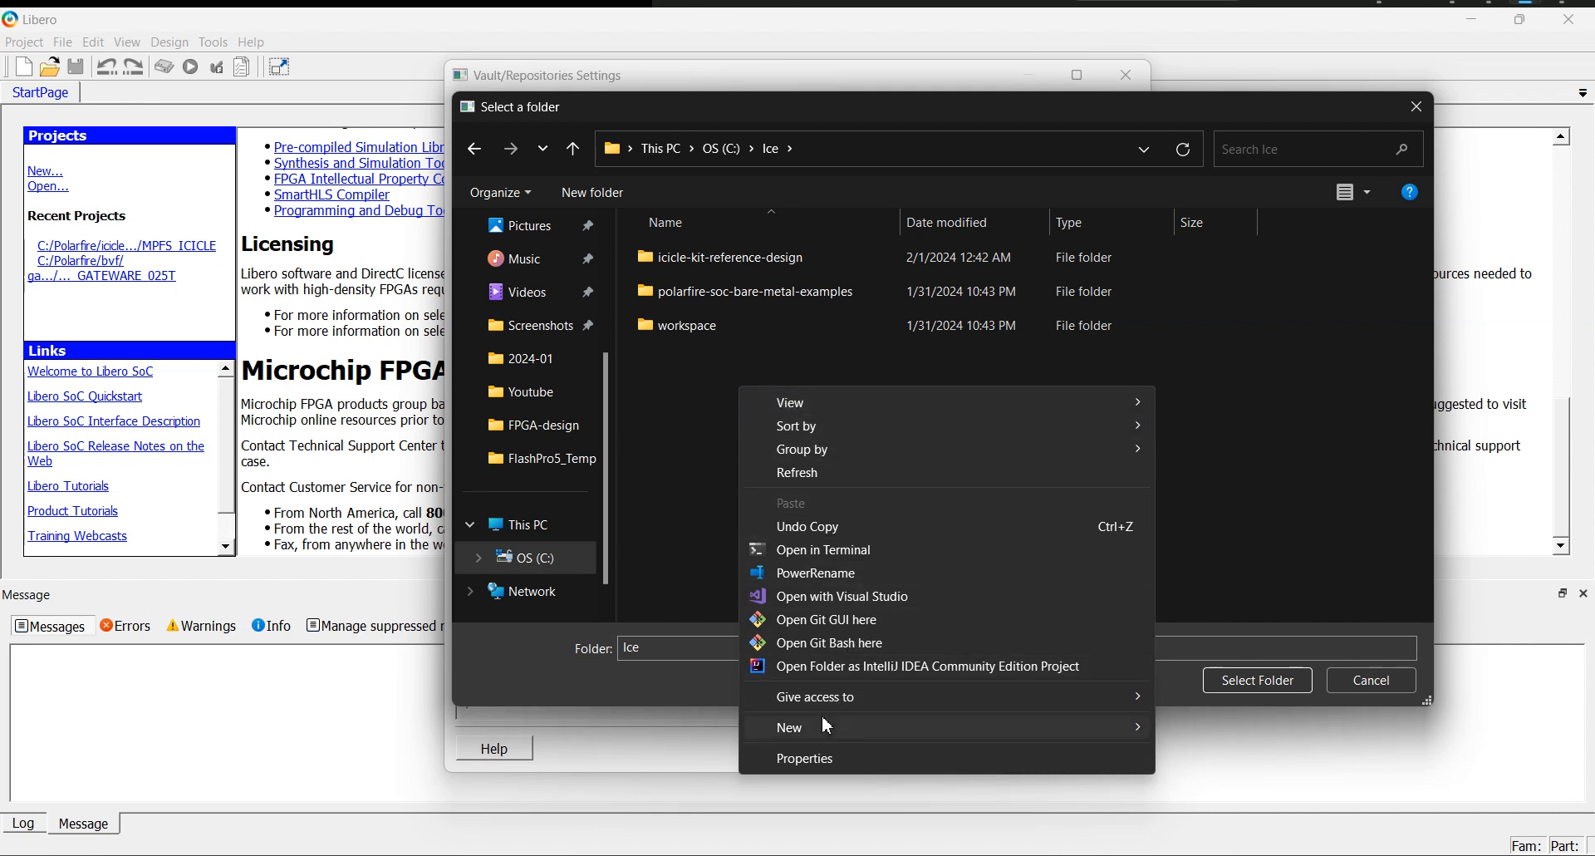
mouse_move(824, 722)
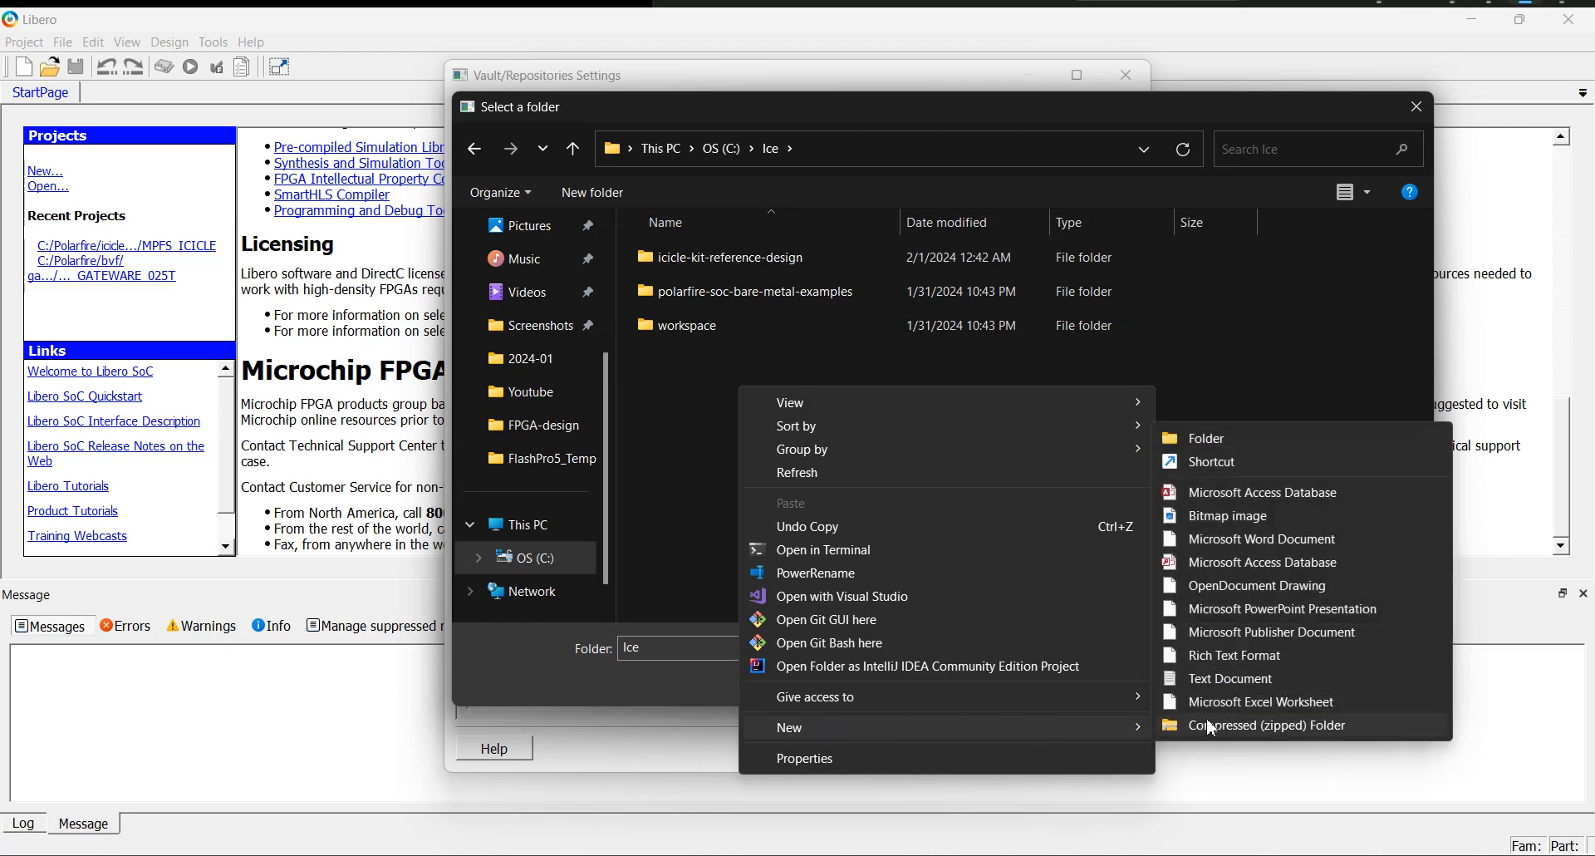
click(1218, 435)
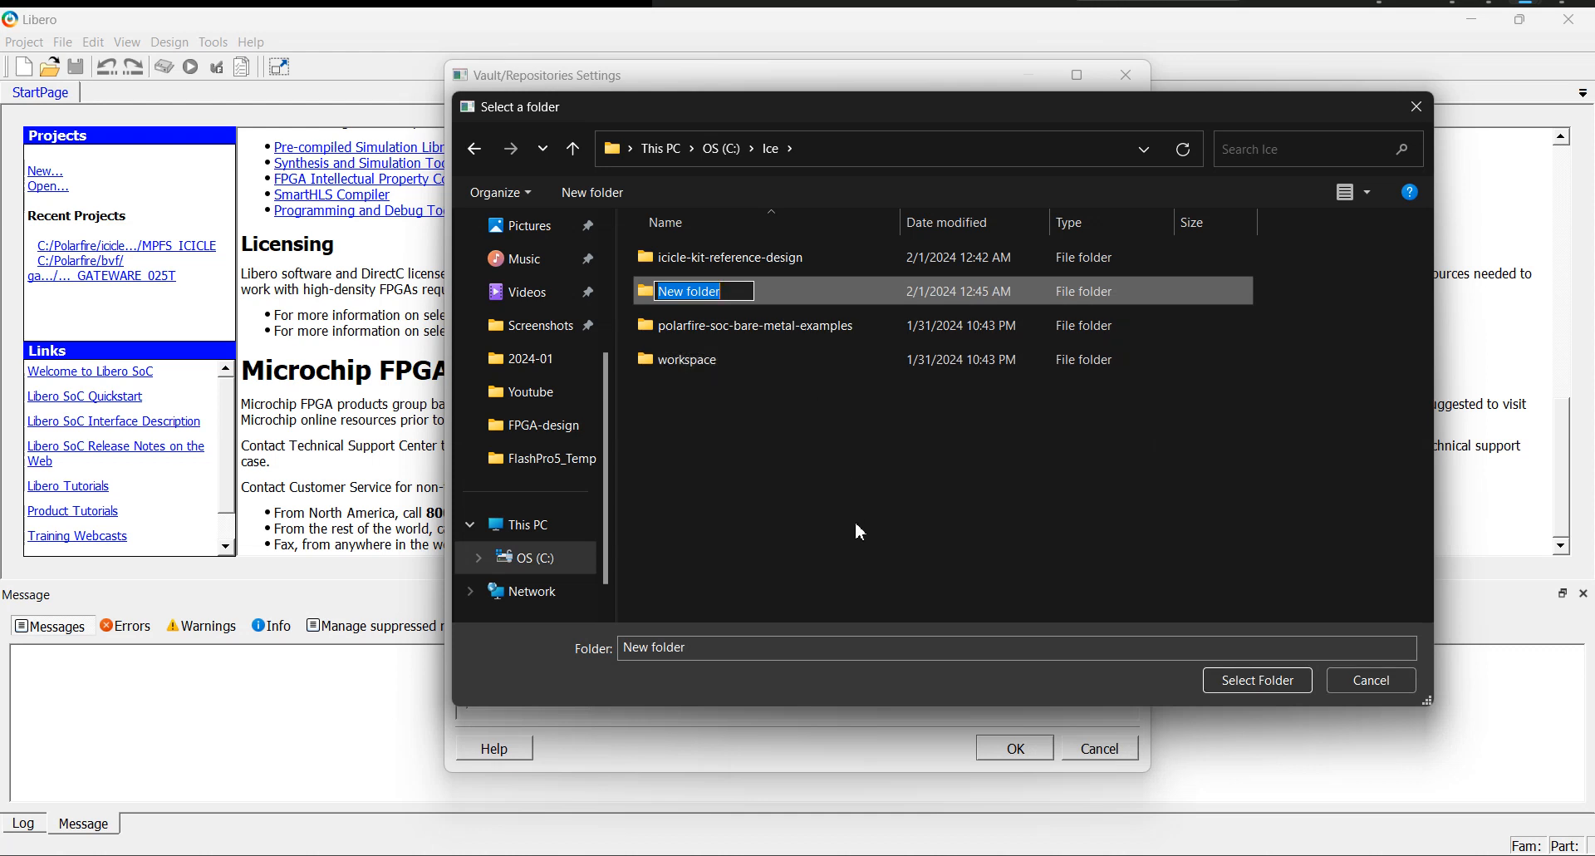
text(Vault)
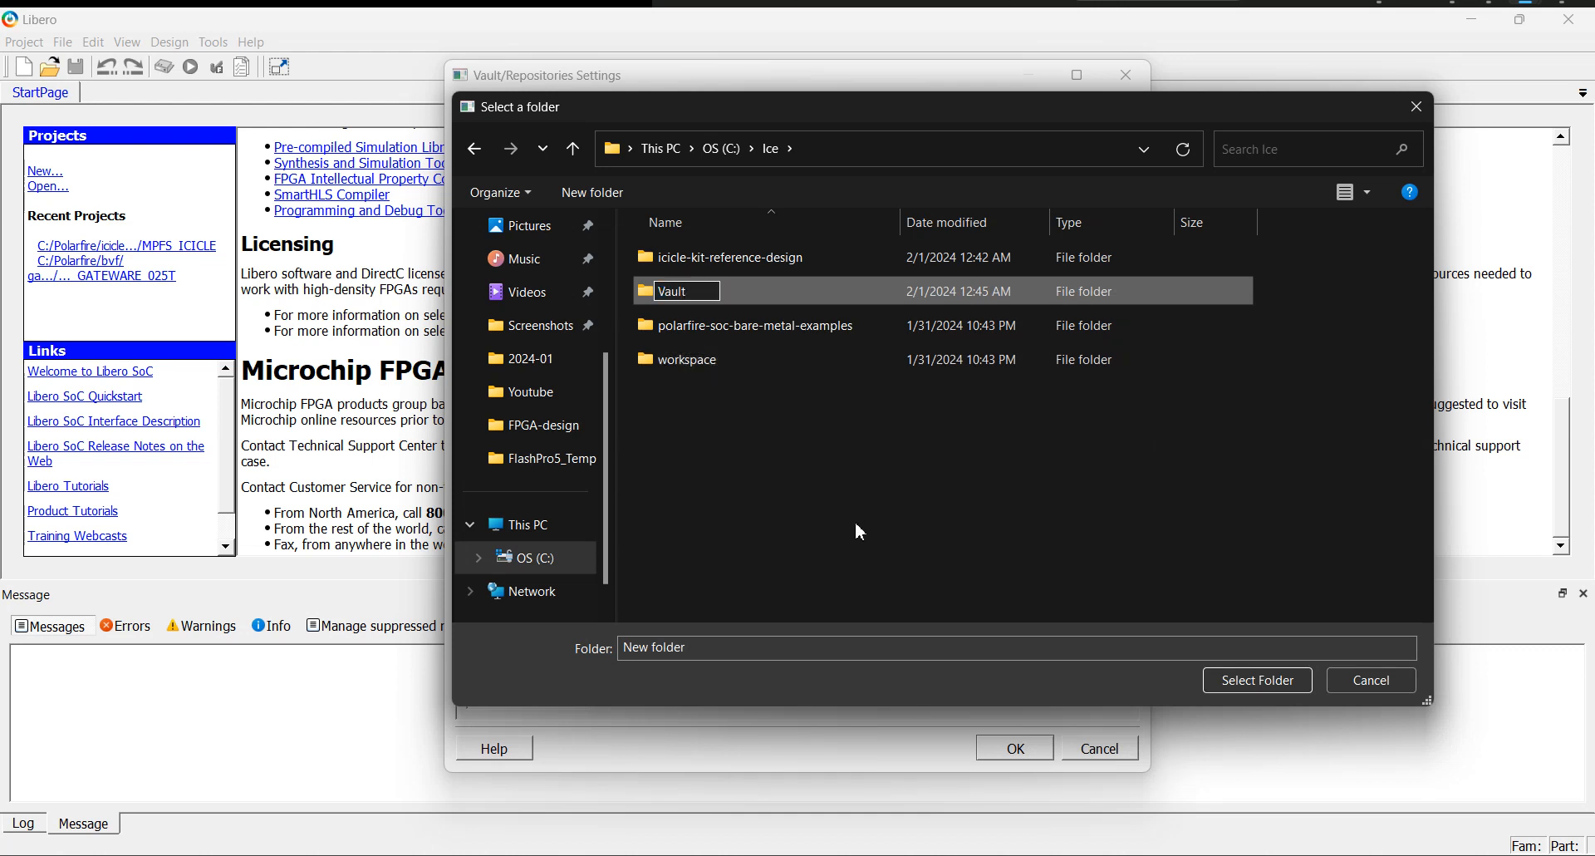
key(Return)
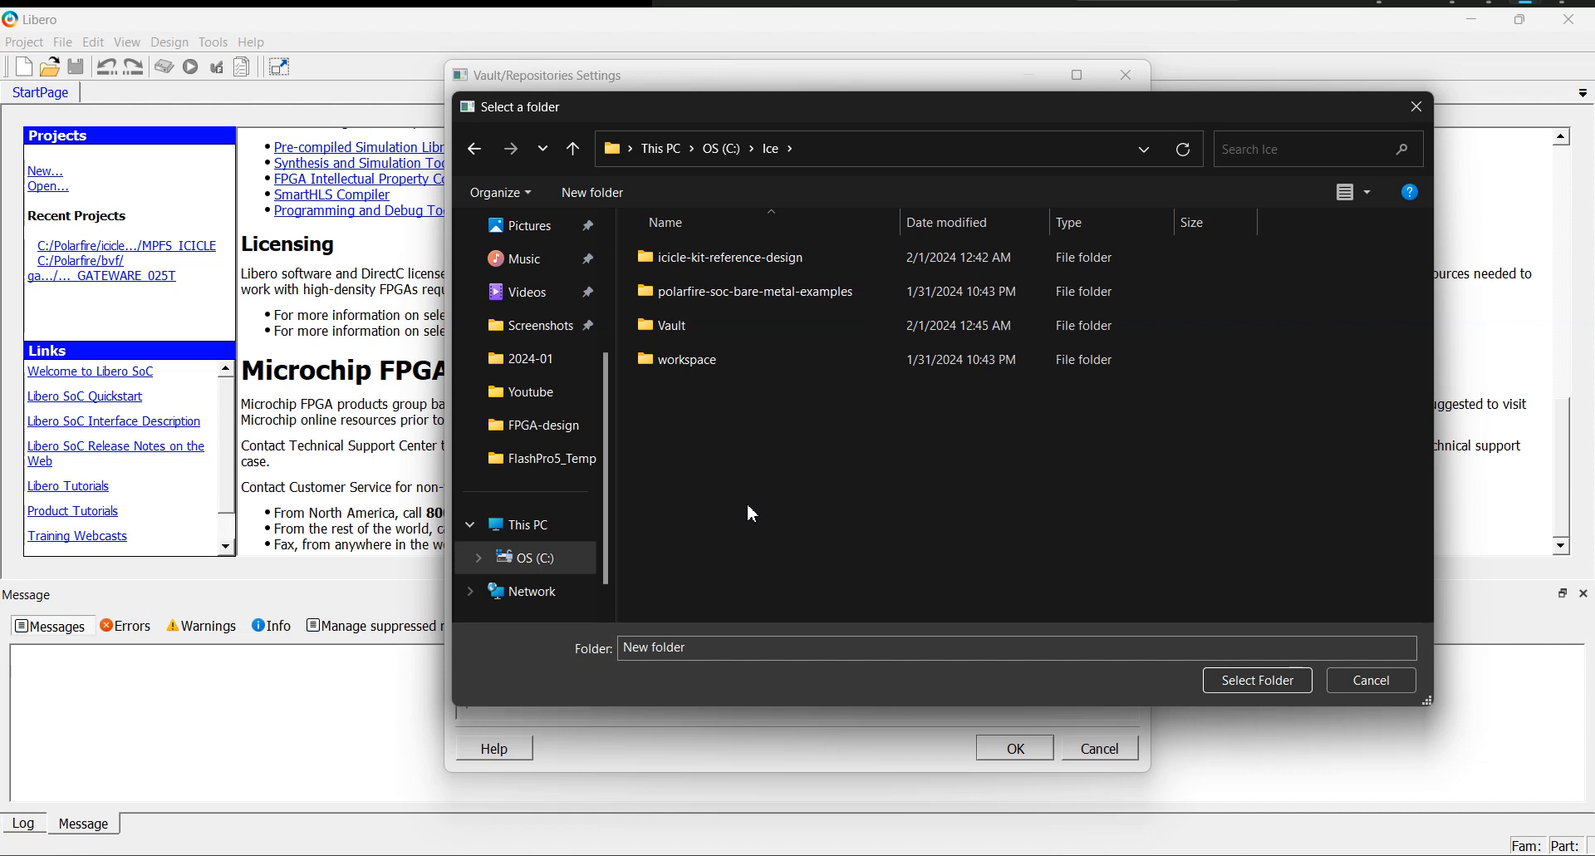
Set C:/Ice/Vault as the new vault location, review the repository list and apply the vault and repositories settings.
click(680, 331)
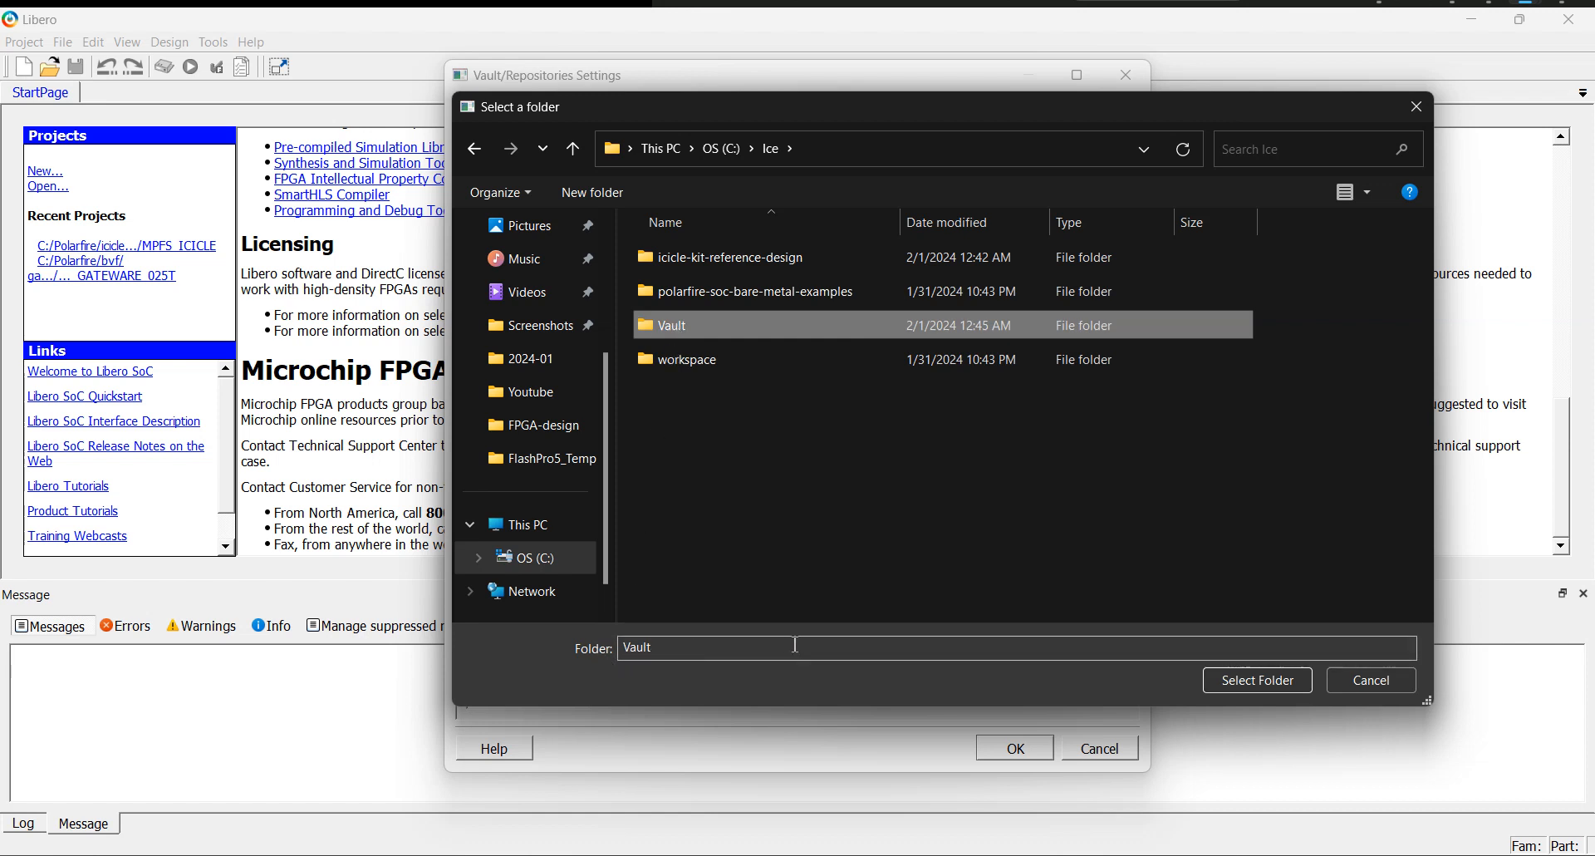
click(1255, 688)
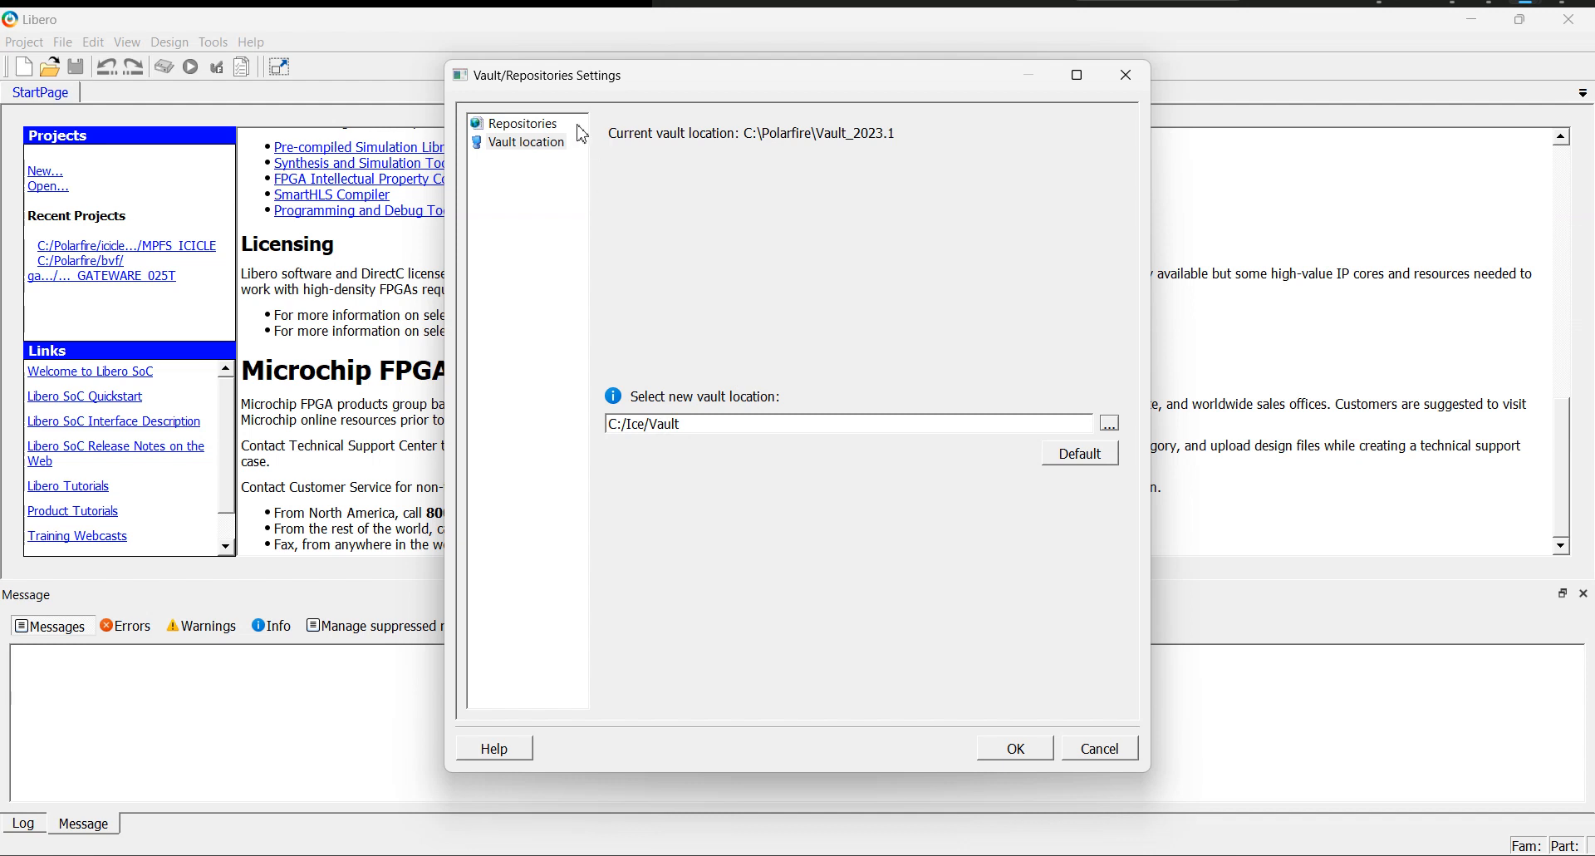
click(538, 131)
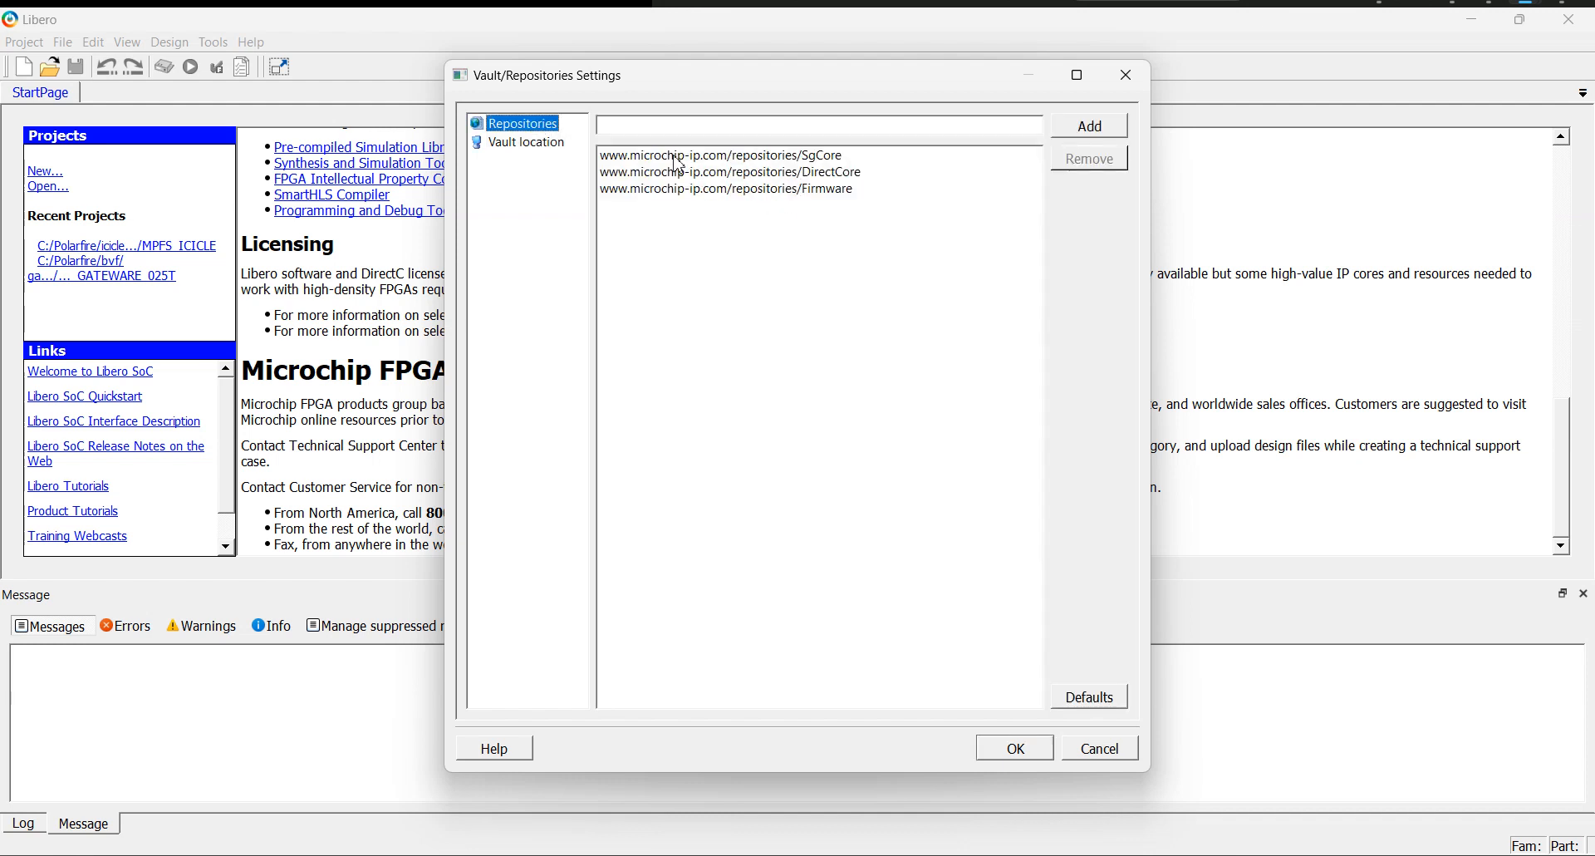
click(1015, 748)
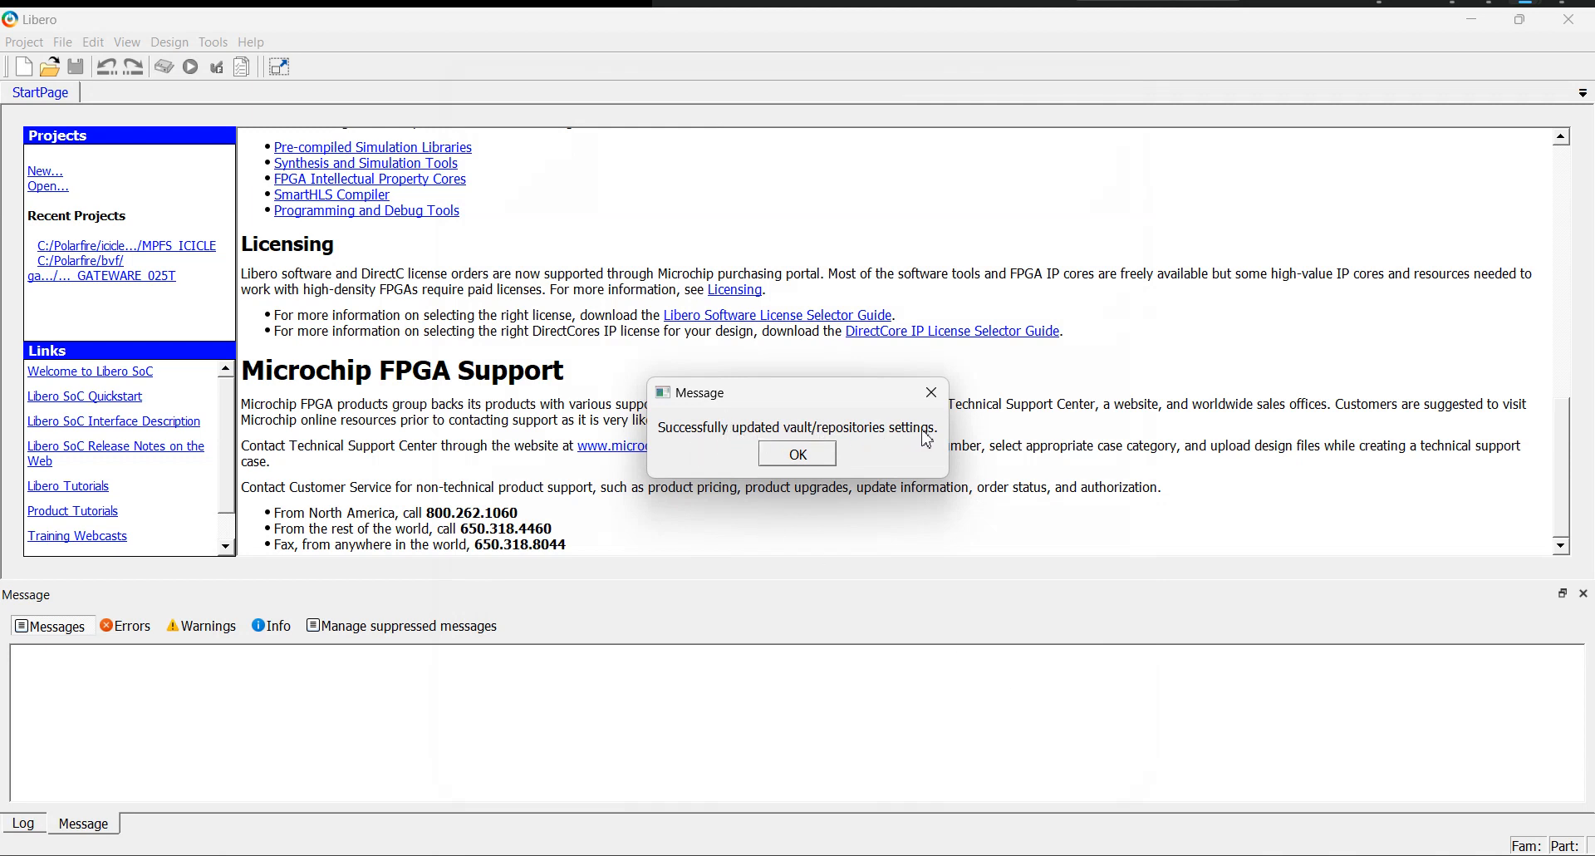
click(797, 455)
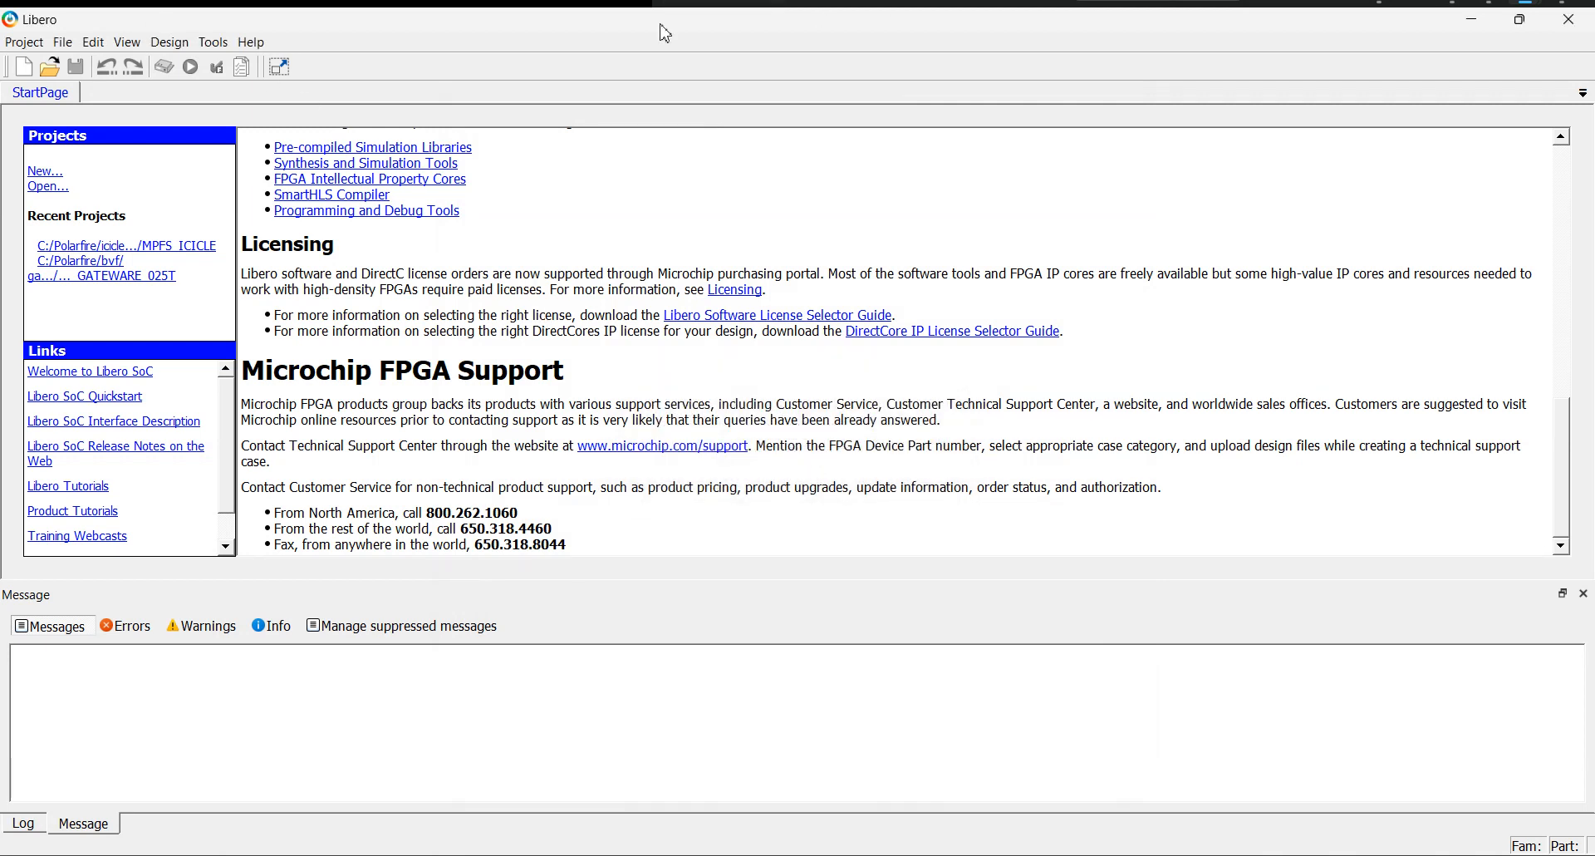
Start executing a script in Libero and browse to C:\Ice\icicle-kit-reference-design for the script file.
click(24, 45)
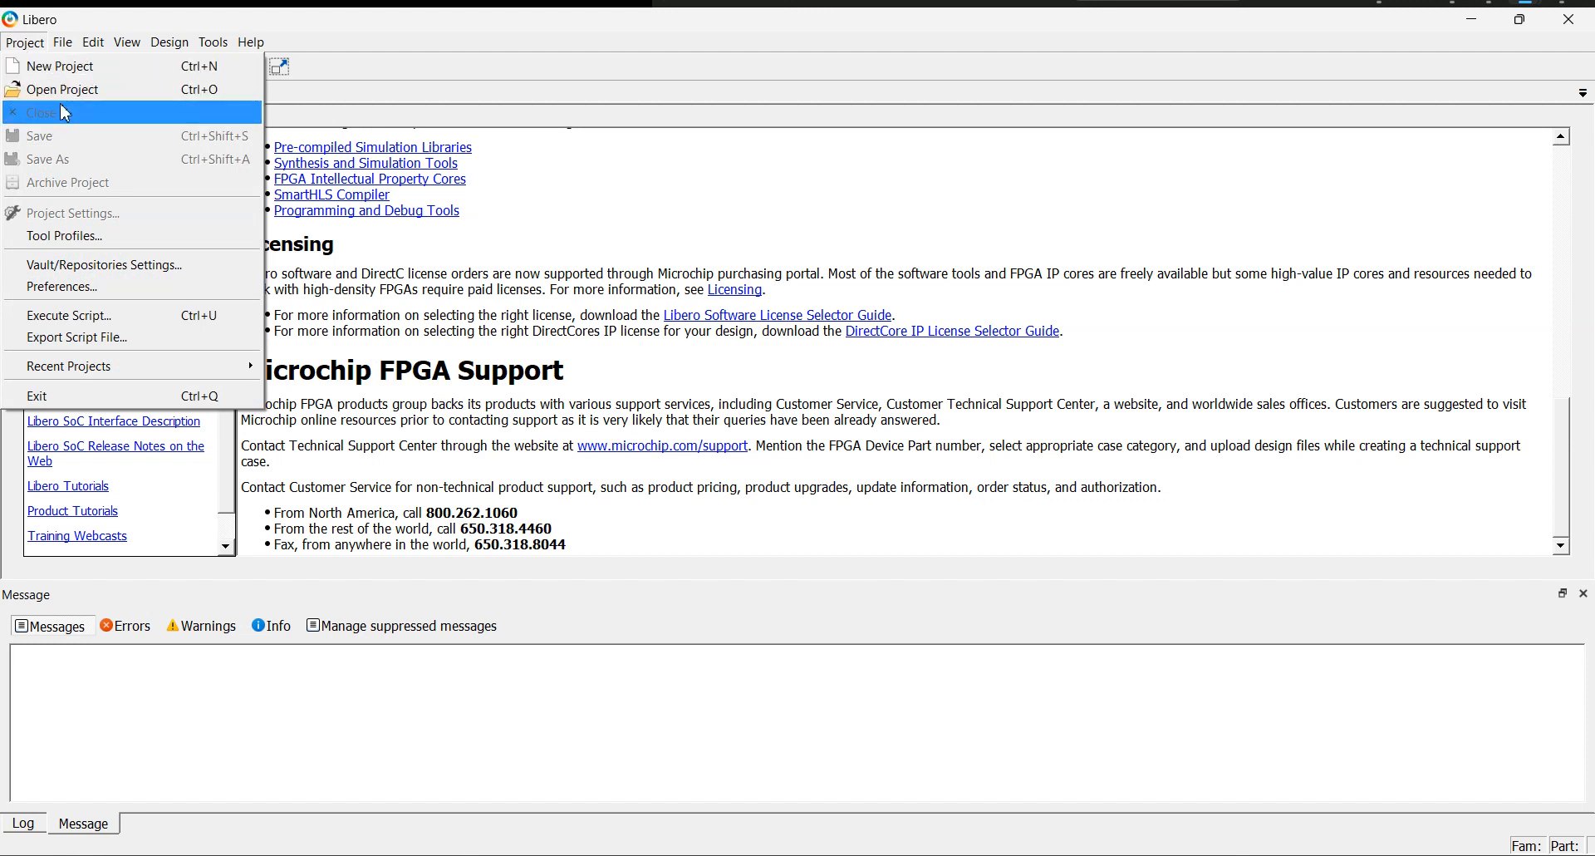
click(66, 323)
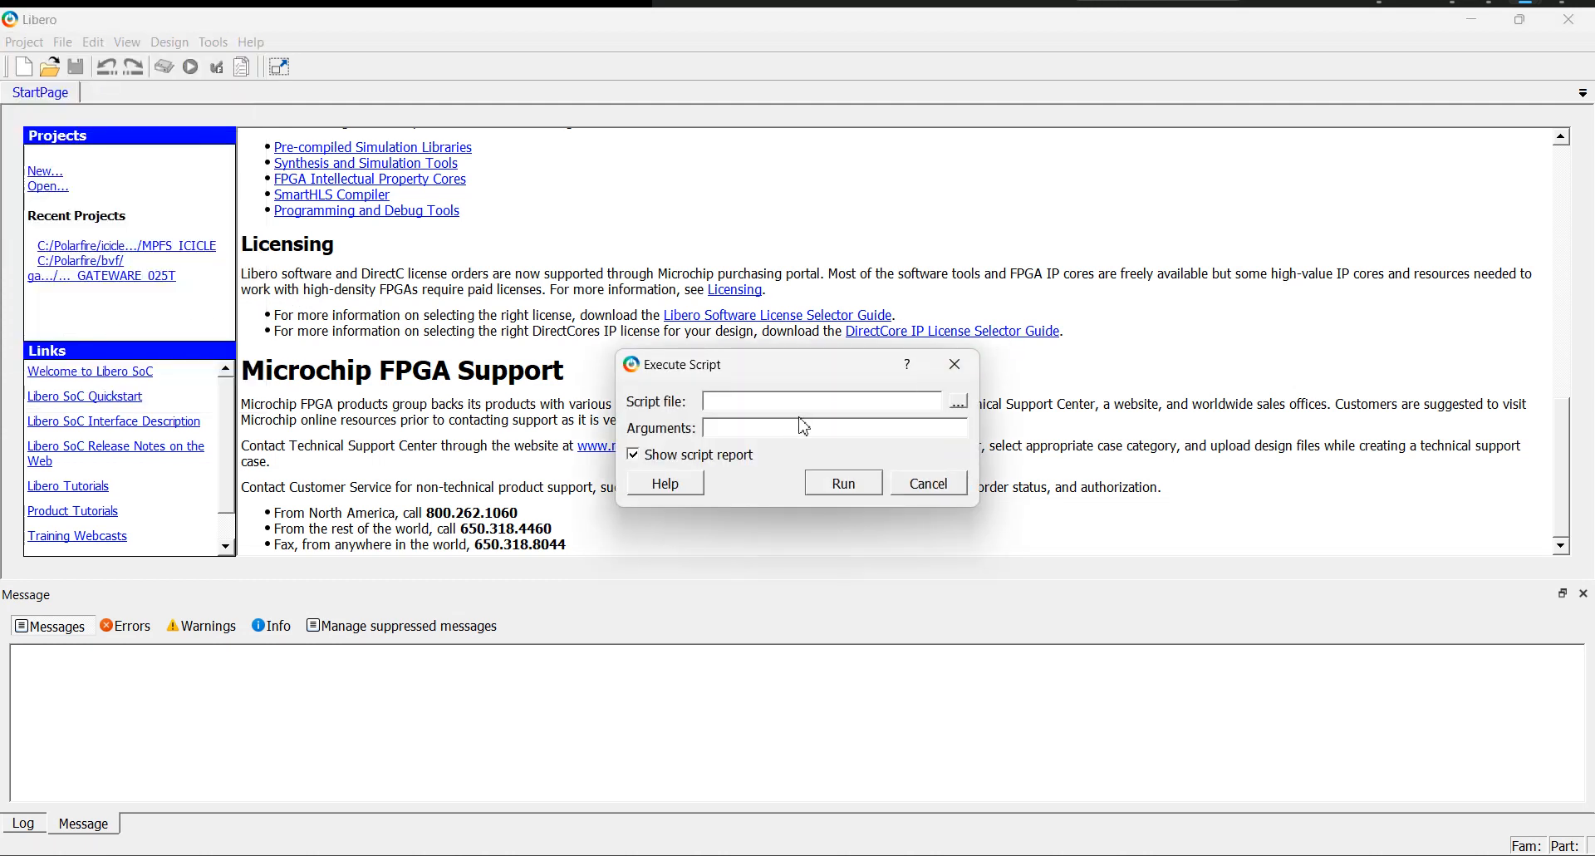
click(960, 404)
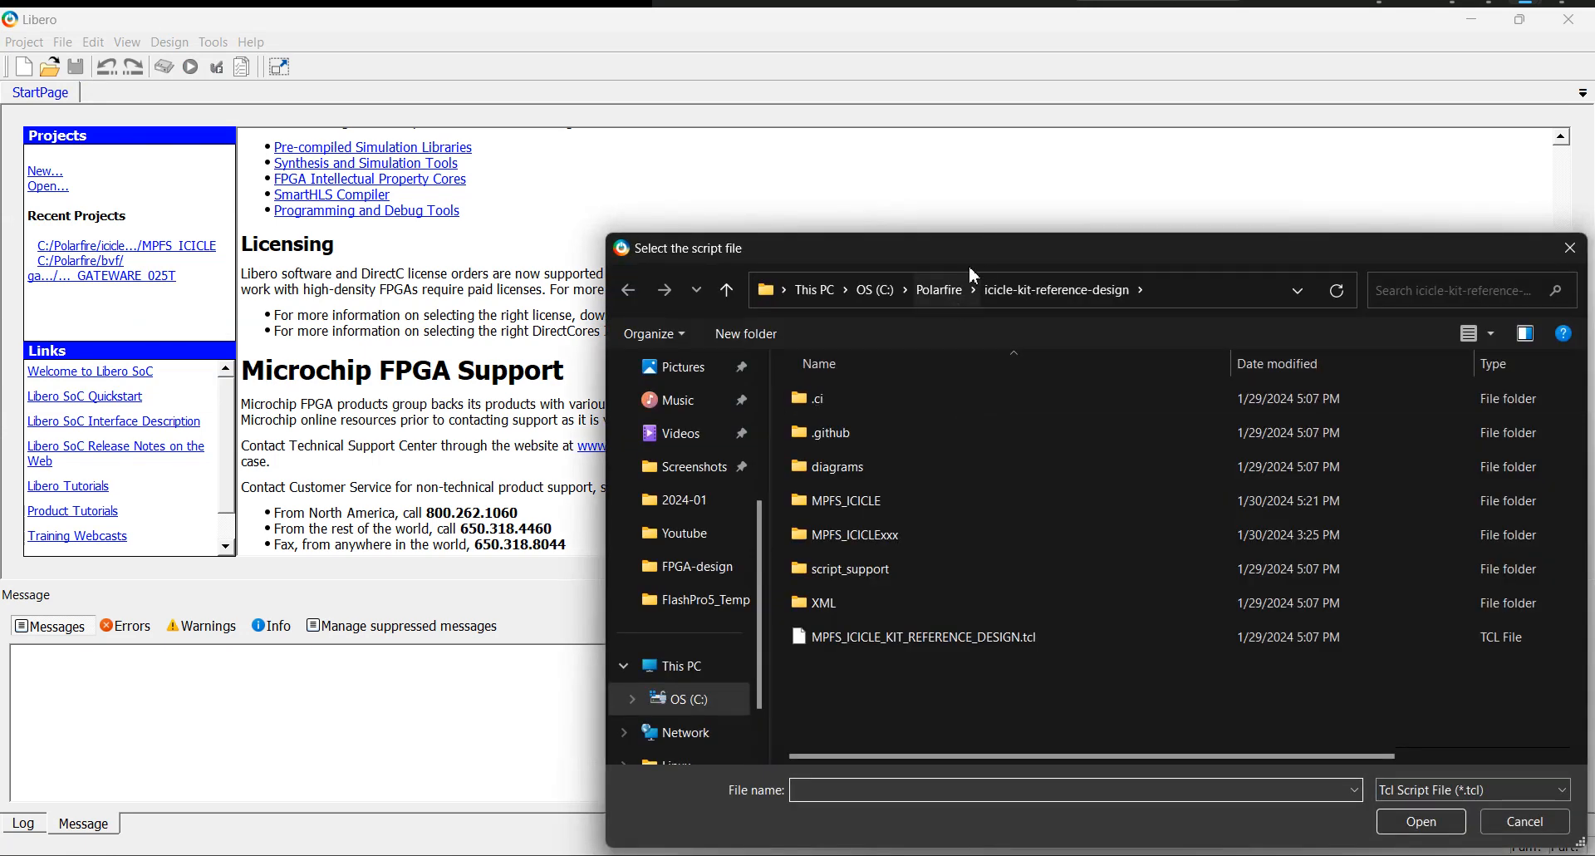
drag(973, 254, 608, 104)
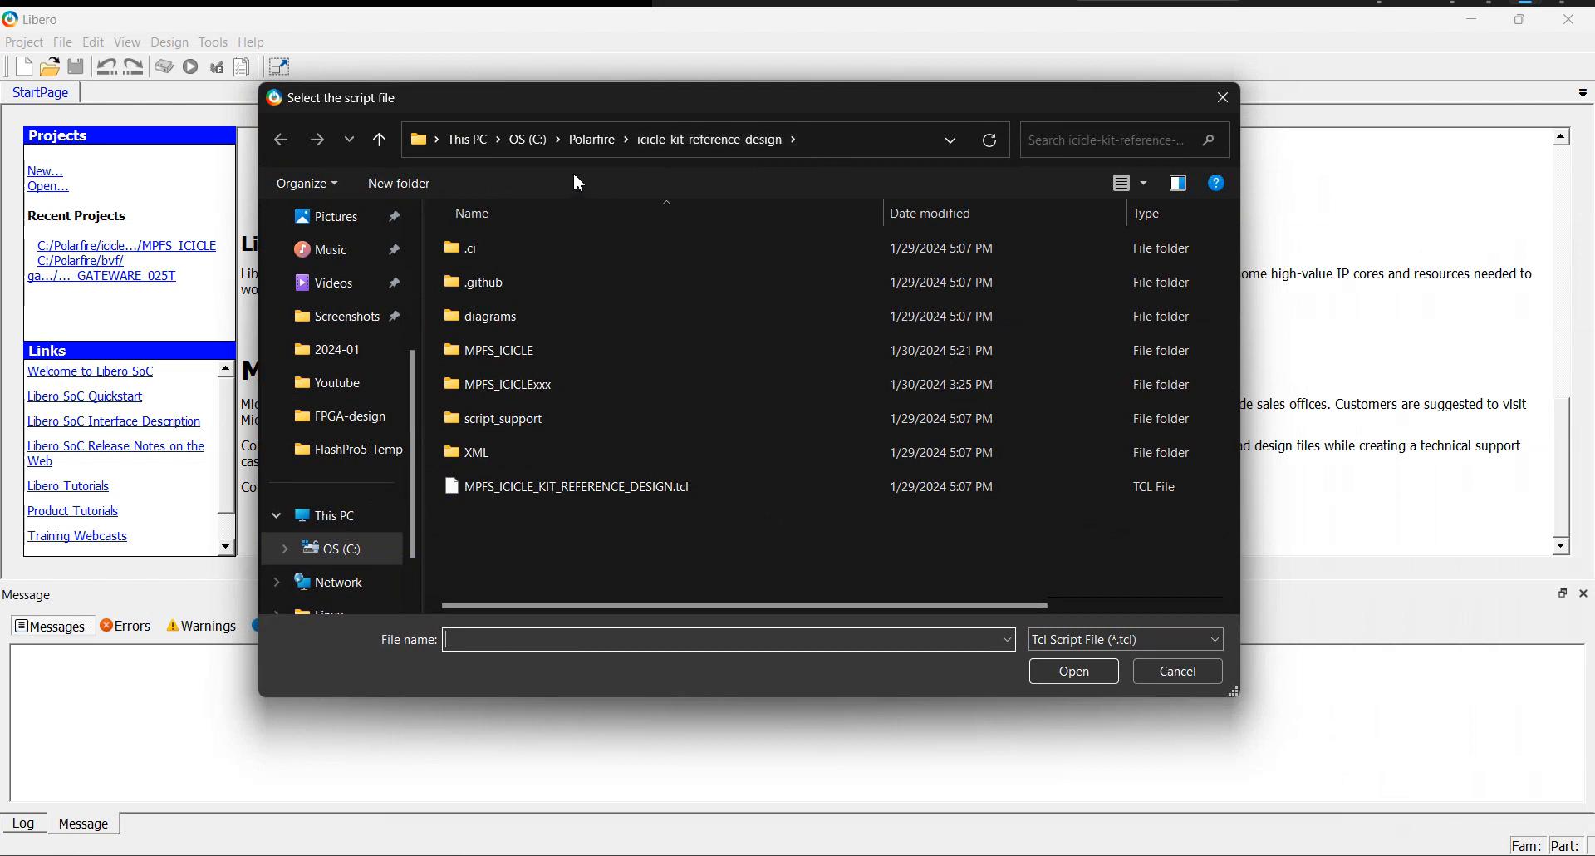
click(532, 145)
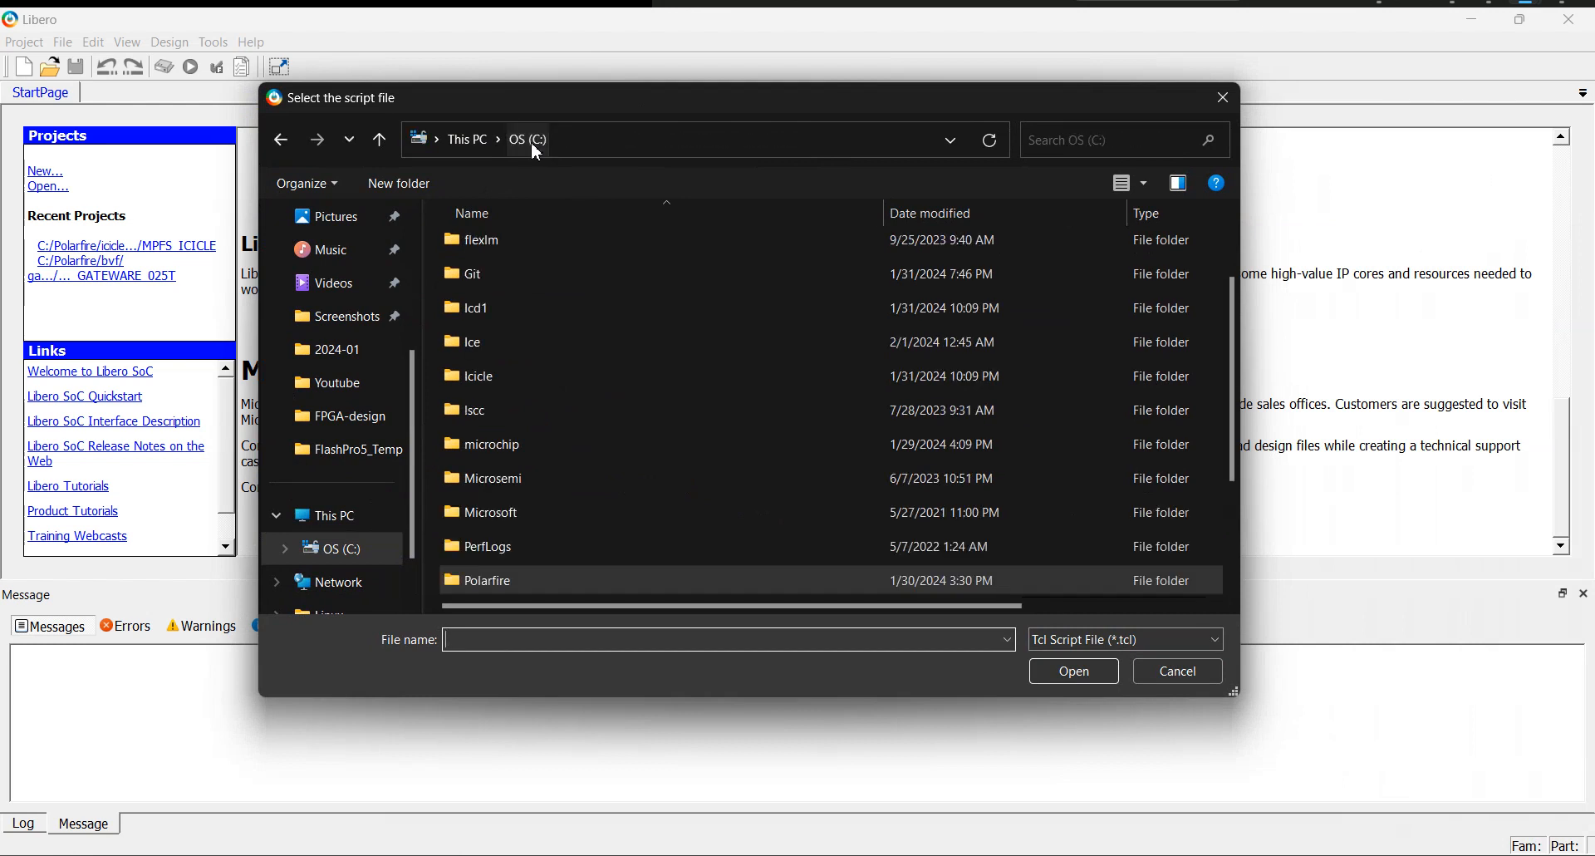
scroll(586, 424, down, 2)
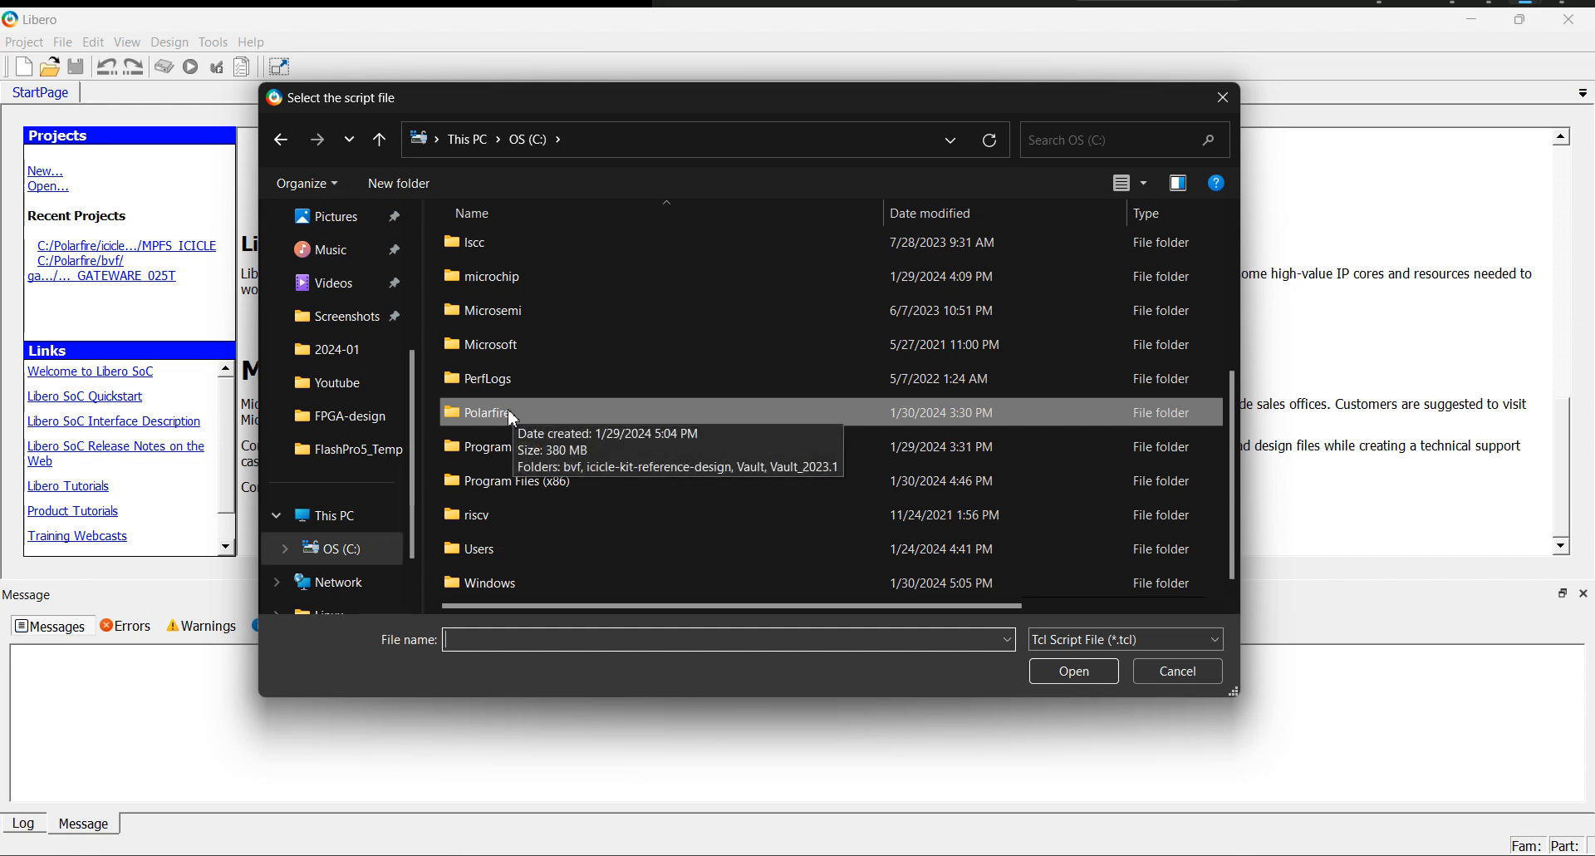
scroll(668, 461, up, 3)
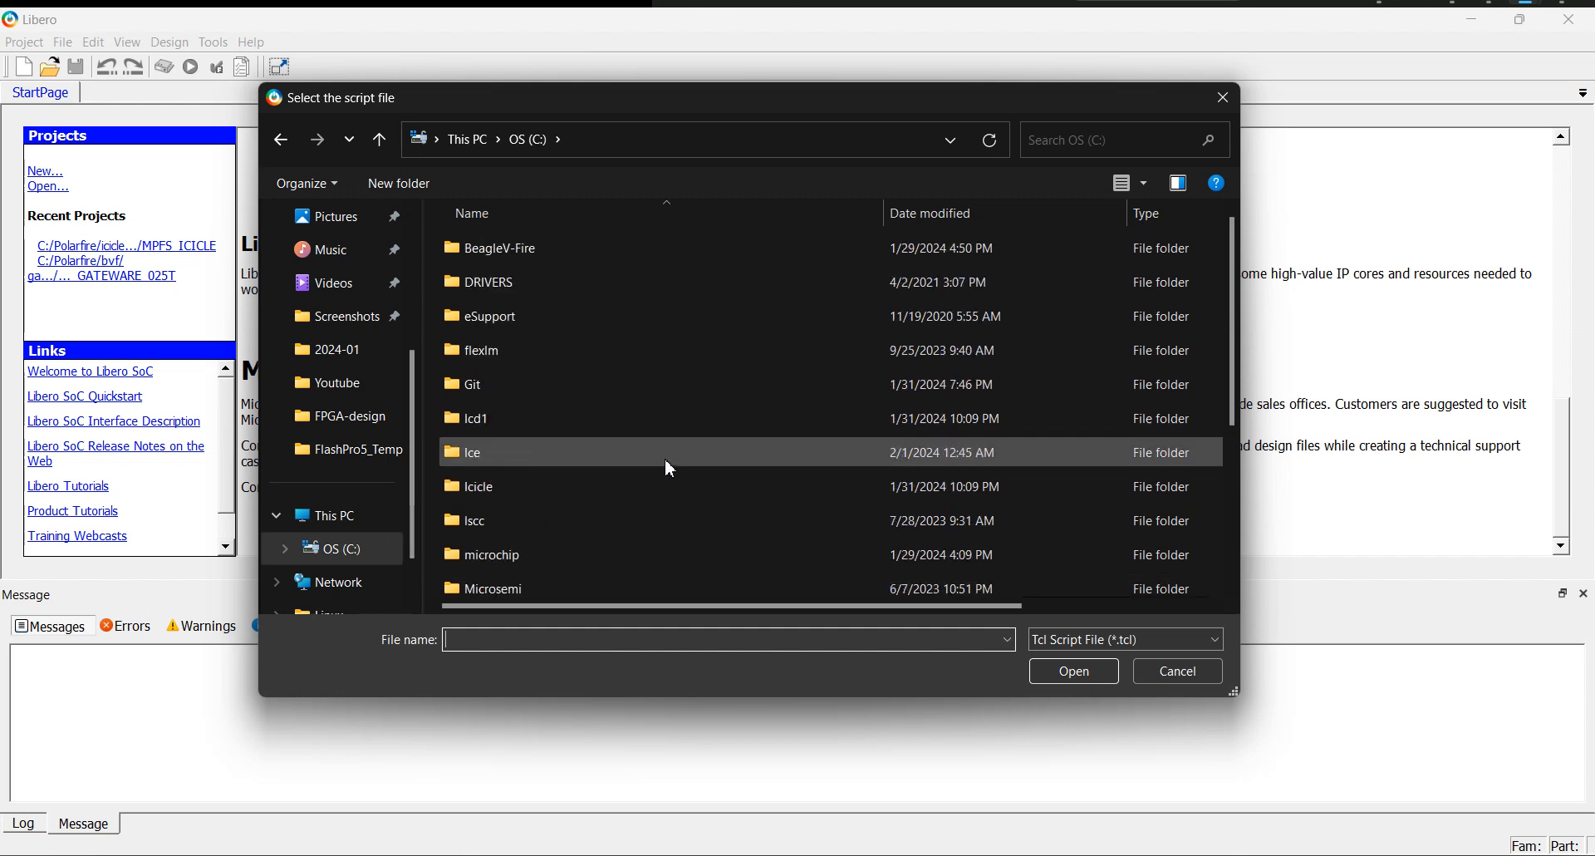
click(474, 461)
double_click(473, 457)
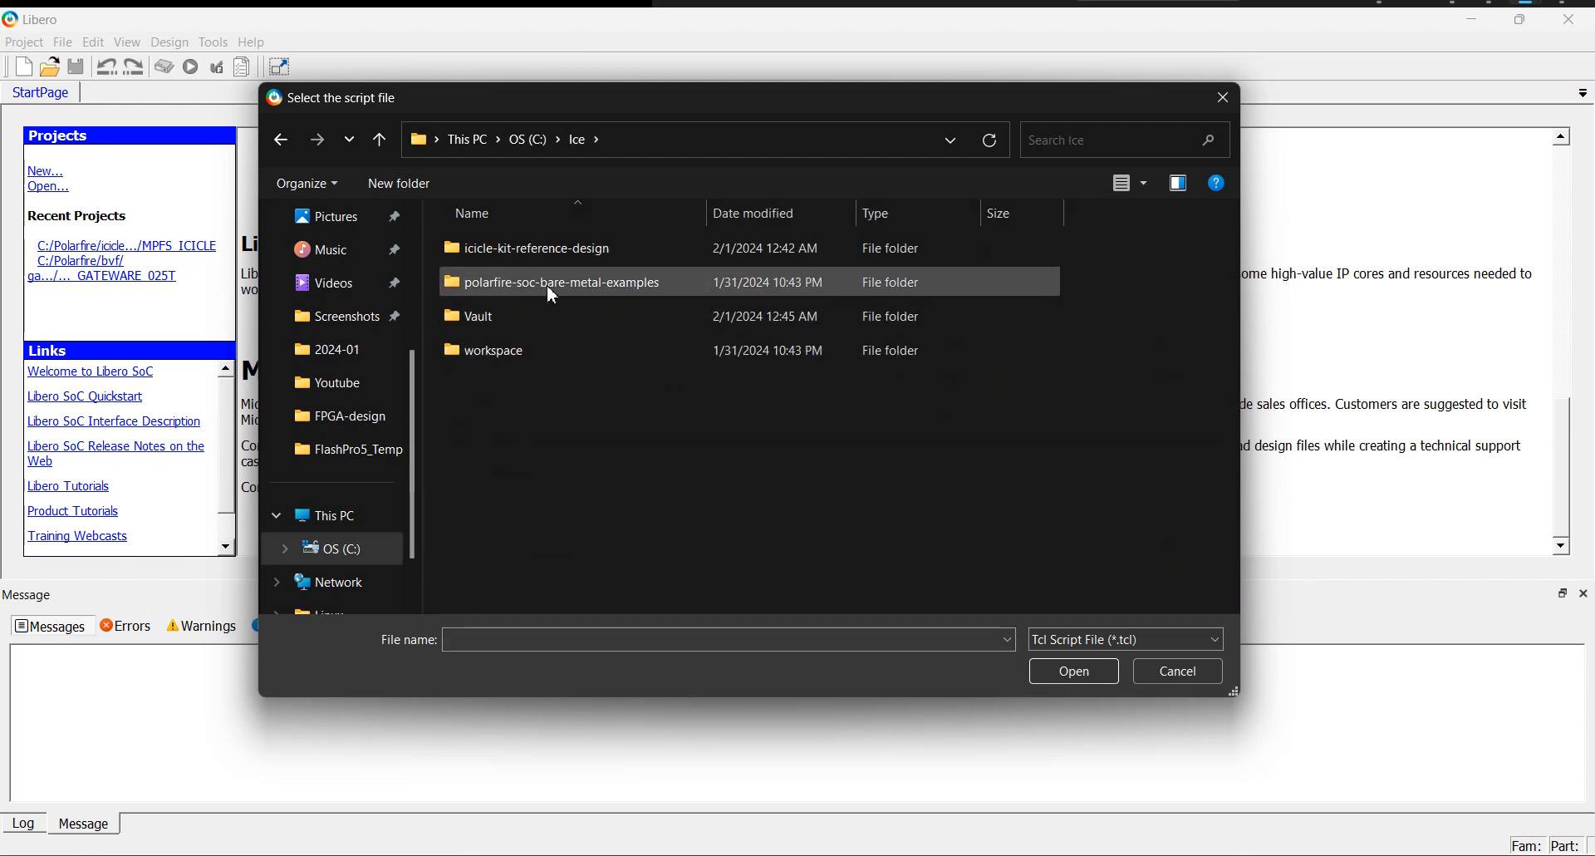
click(530, 254)
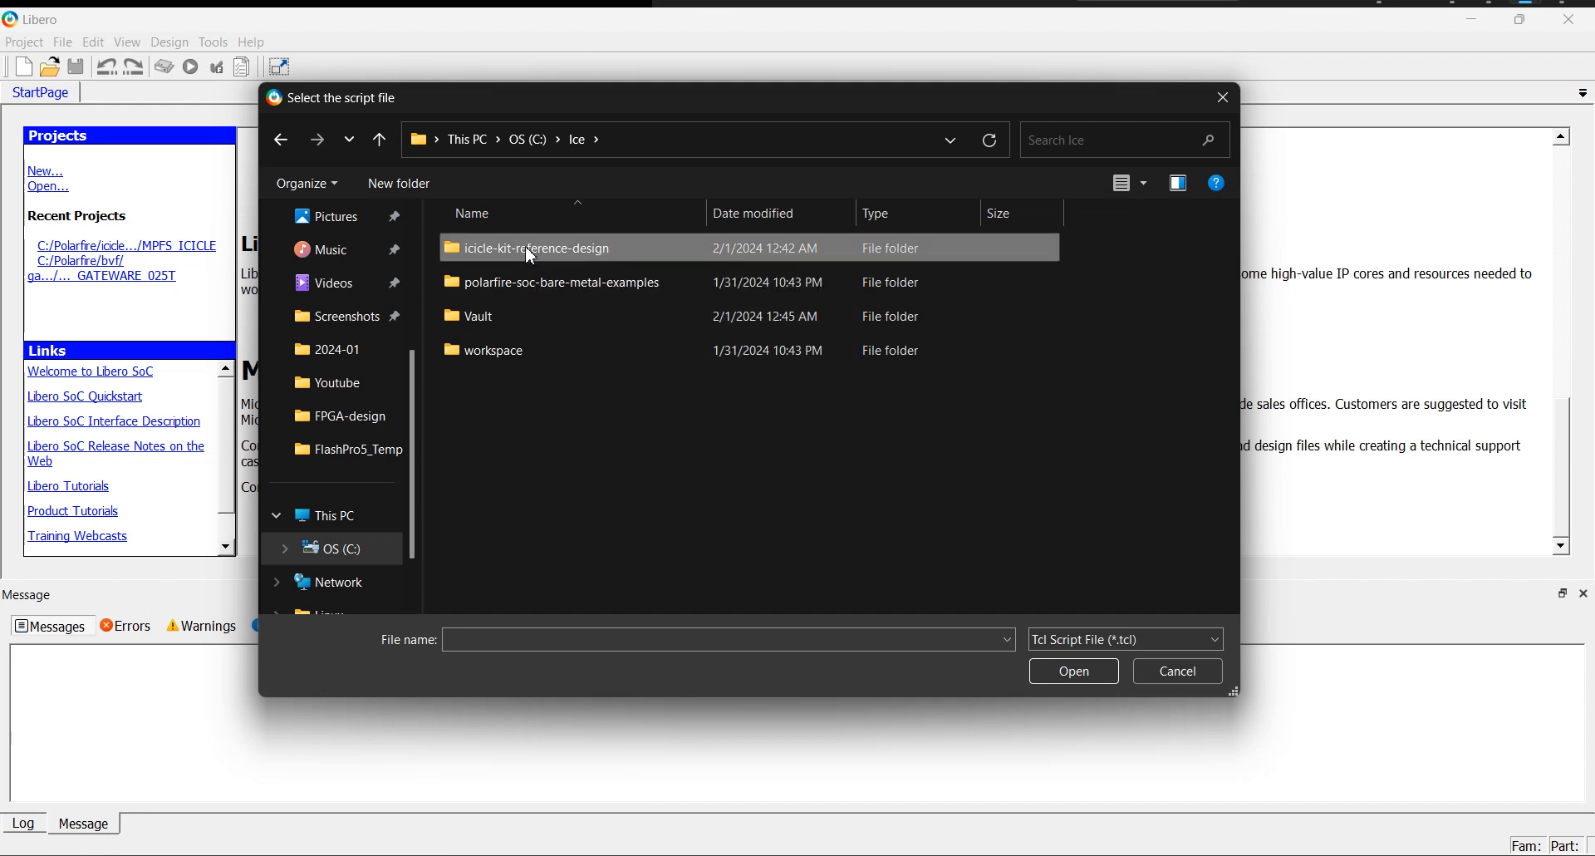
double_click(529, 251)
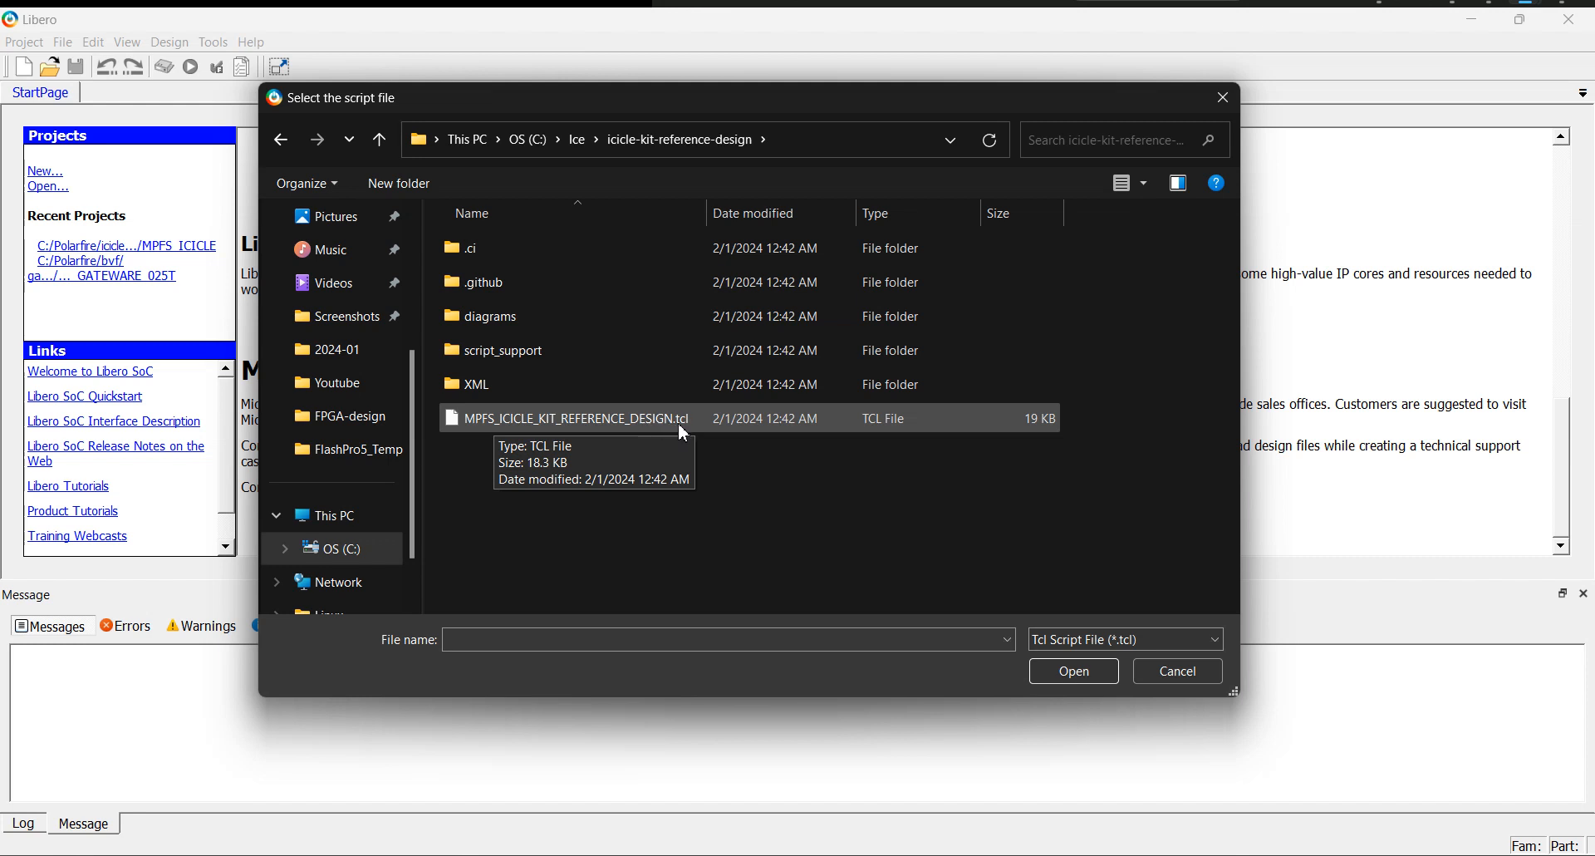
Choose MPFS_ICICLE_KIT_REFERENCE_DESIGN.tcl as the script file and run it without arguments.
click(507, 422)
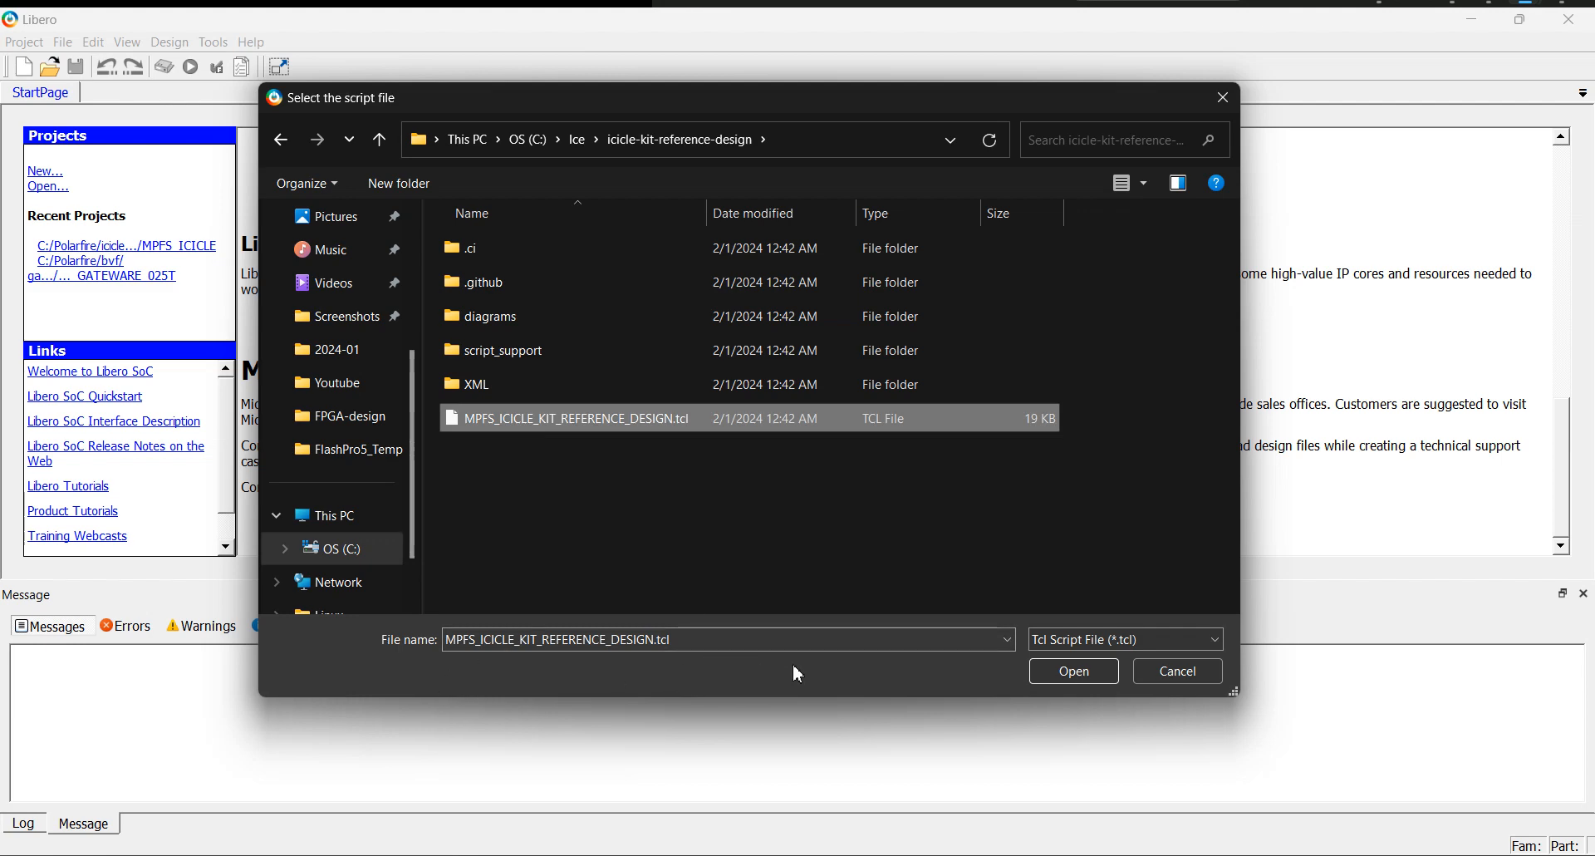
click(1075, 672)
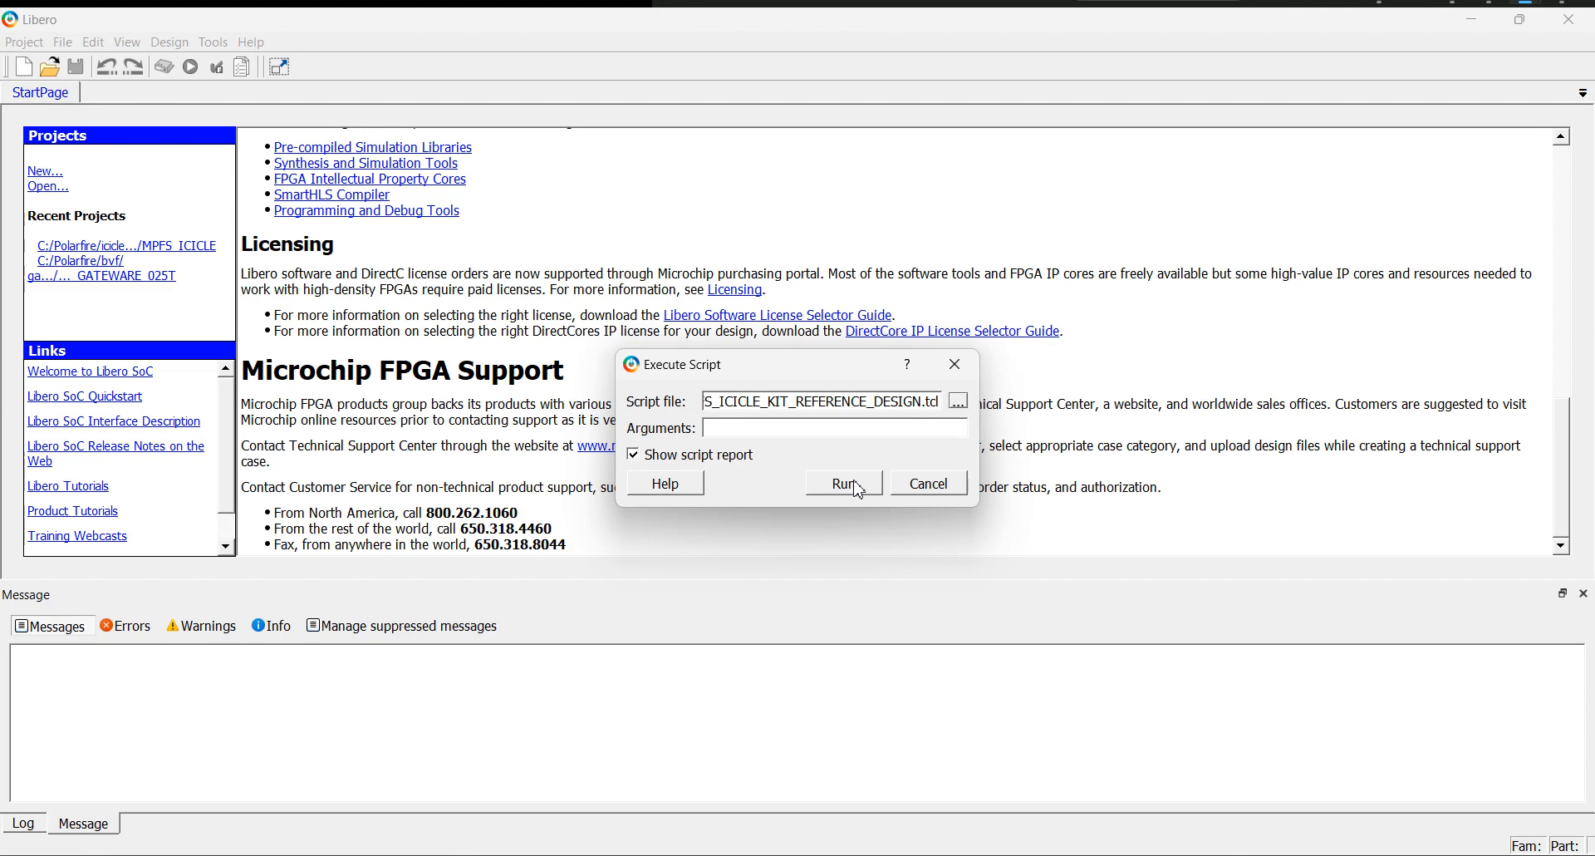
click(844, 483)
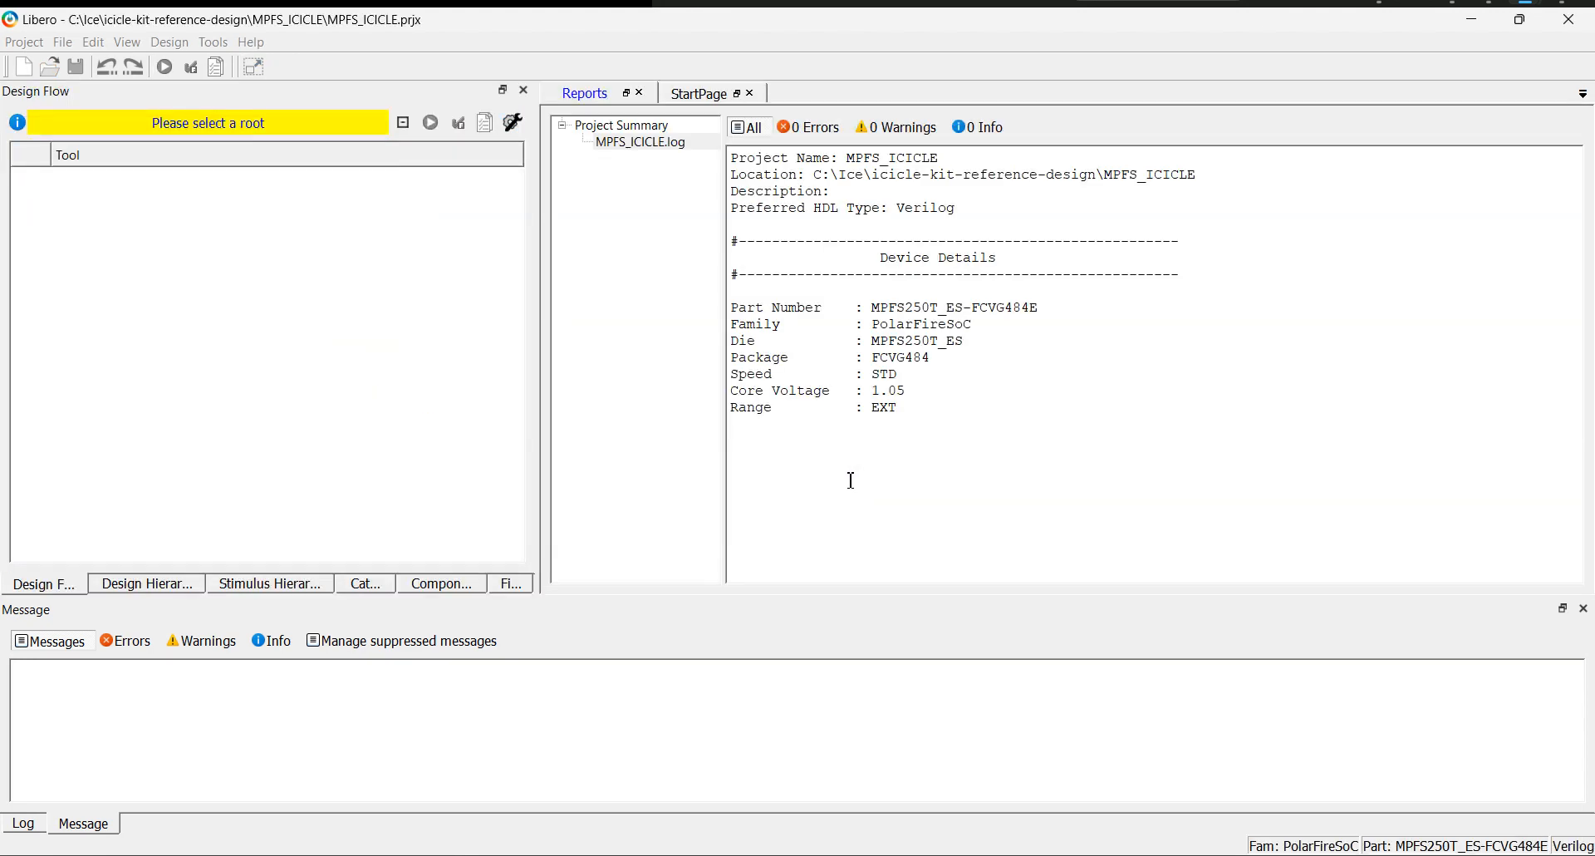